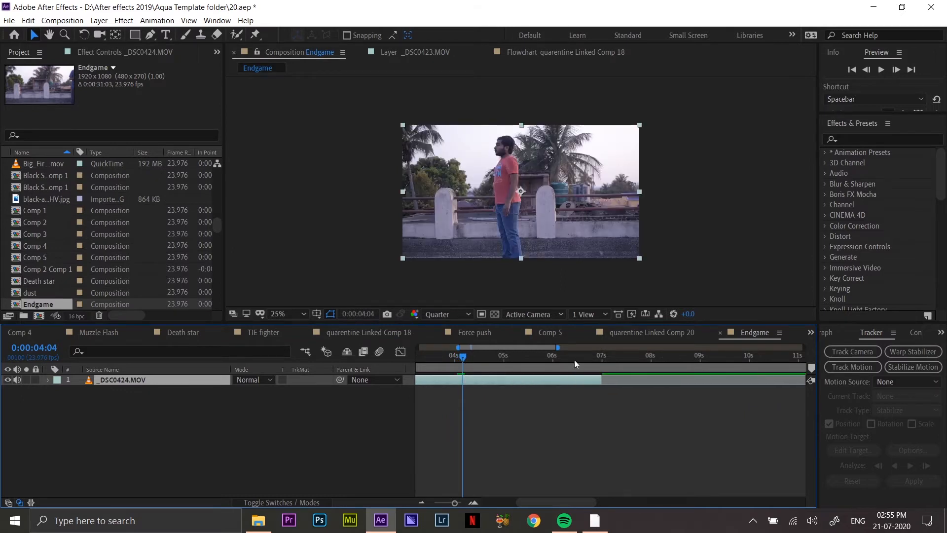
Split the _DSC0424.MOV layer at 0:00:04:05 in the Endgame composition.
click(589, 360)
drag(593, 362, 465, 368)
key(ctrl+shift+d)
scroll(593, 409, down, 2)
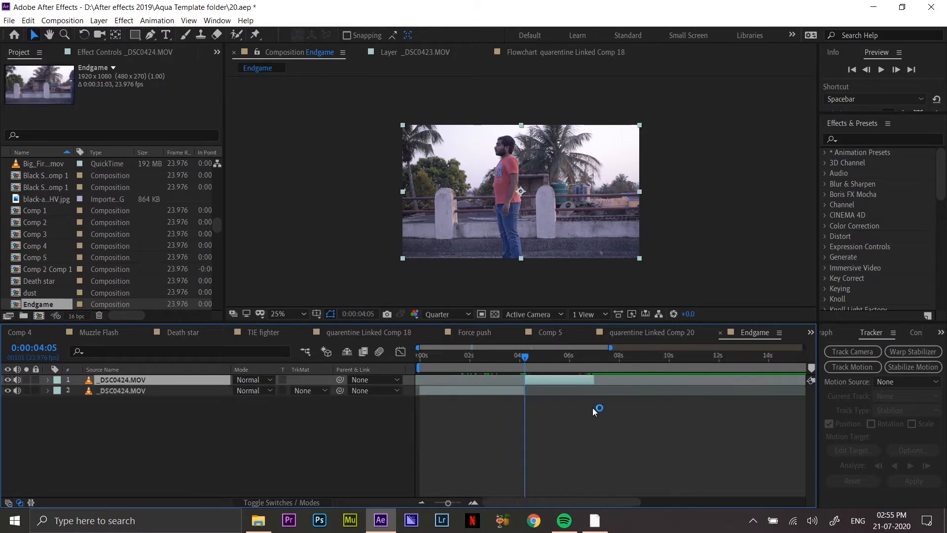
End the work area at about 7 seconds and trim the composition to the work area.
drag(804, 368, 515, 368)
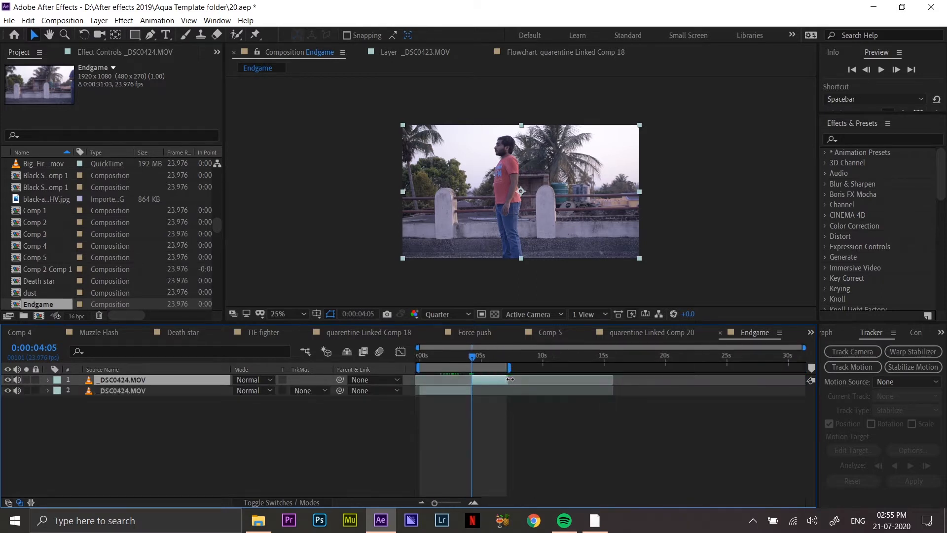
right_click(499, 367)
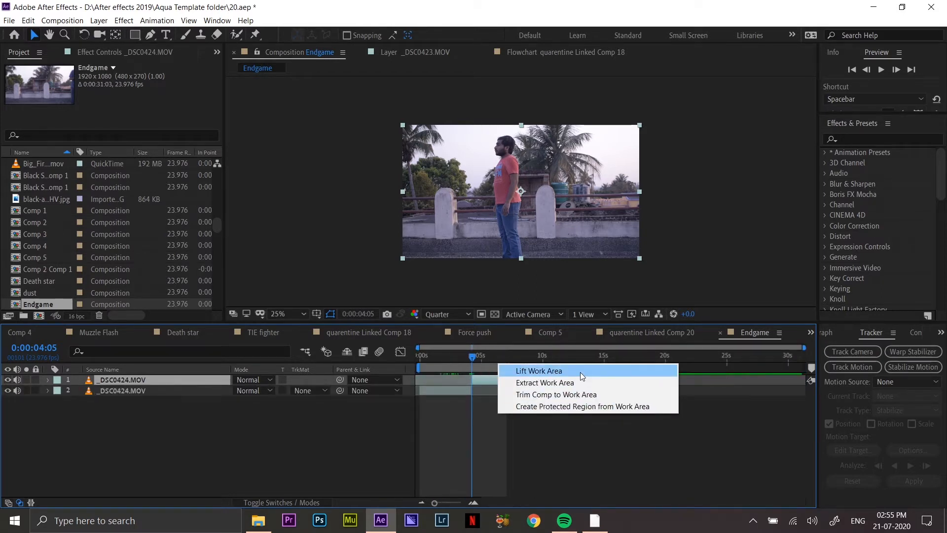
click(556, 394)
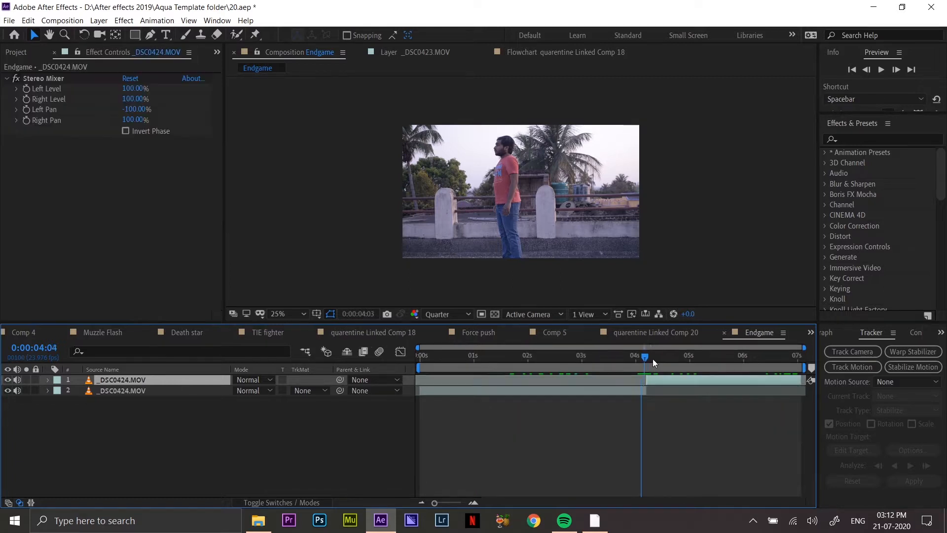
At 0:00:04:05, start a Pen mask on the upper footage layer, tracing down the back of the man's head, back and arm.
scroll(653, 359, up, 3)
click(589, 356)
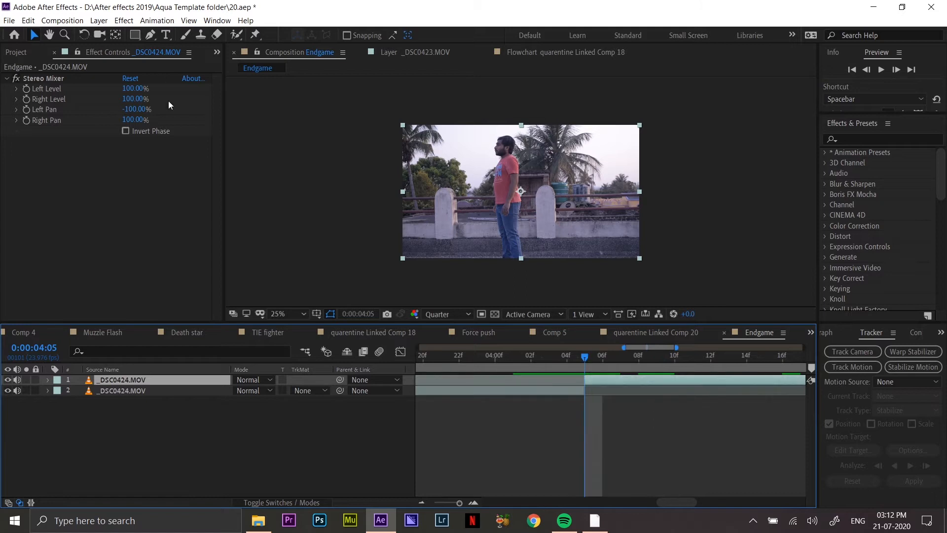
click(150, 35)
scroll(471, 144, up, 1)
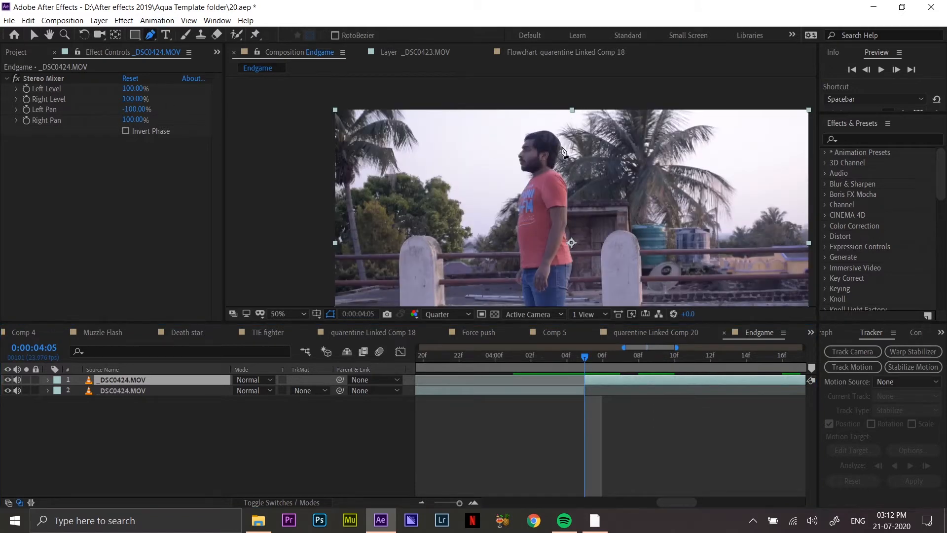
scroll(563, 149, up, 1)
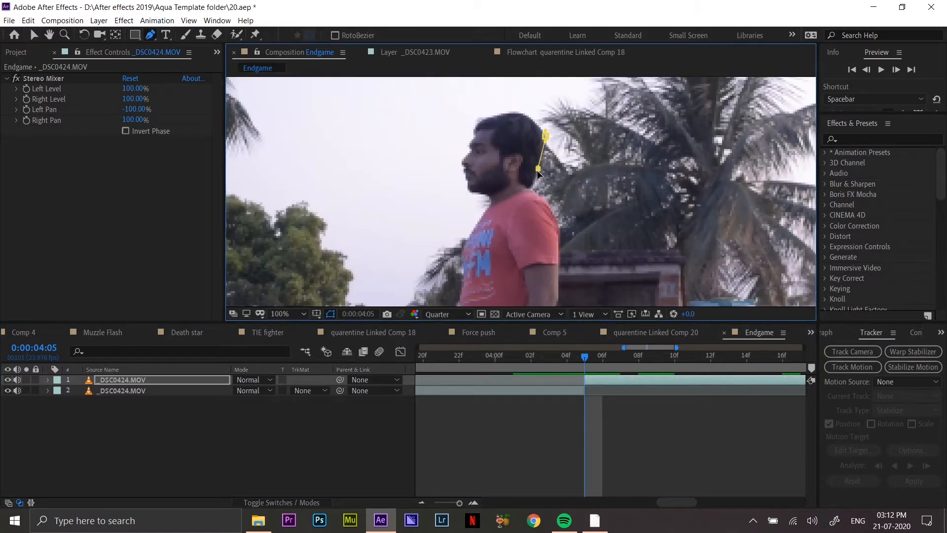
click(532, 186)
click(550, 206)
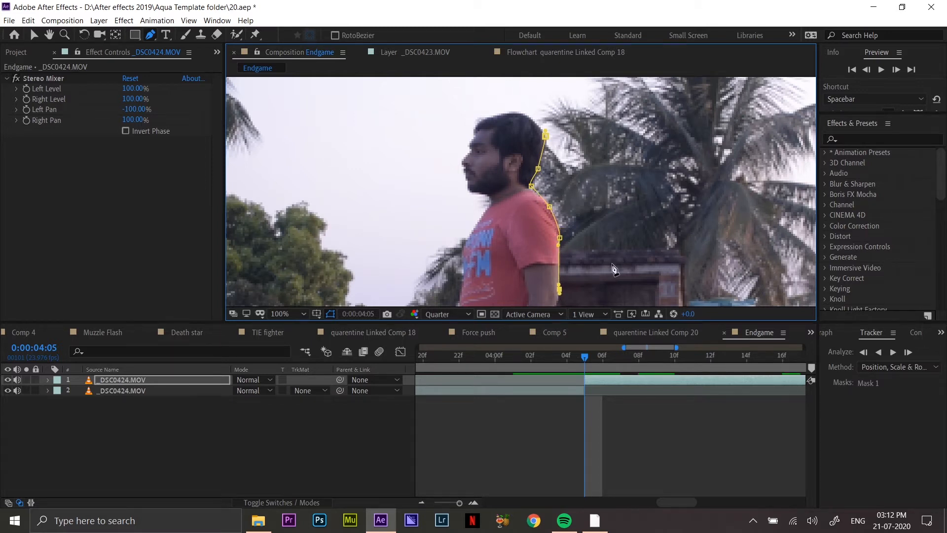
scroll(570, 222, down, 2)
drag(572, 212, 570, 214)
drag(577, 249, 576, 257)
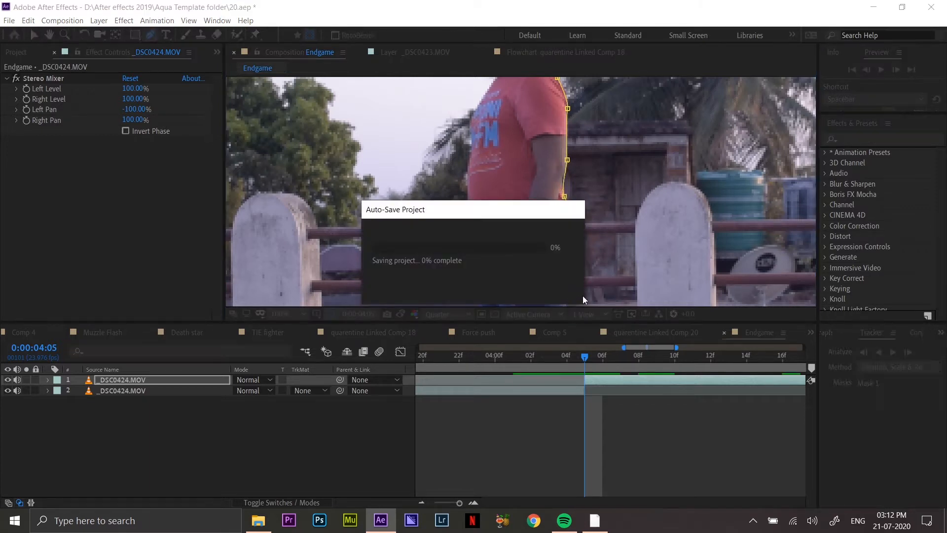
Continue the mask around the man's legs and back up the front of his body.
scroll(542, 199, down, 2)
click(549, 240)
click(554, 265)
scroll(526, 143, up, 1)
drag(502, 184, 547, 210)
drag(488, 262, 493, 232)
click(487, 192)
drag(499, 150, 489, 169)
Trace the mask up the man's chest, face and forehead and over his hair, closing it at the starting point.
drag(505, 201, 513, 275)
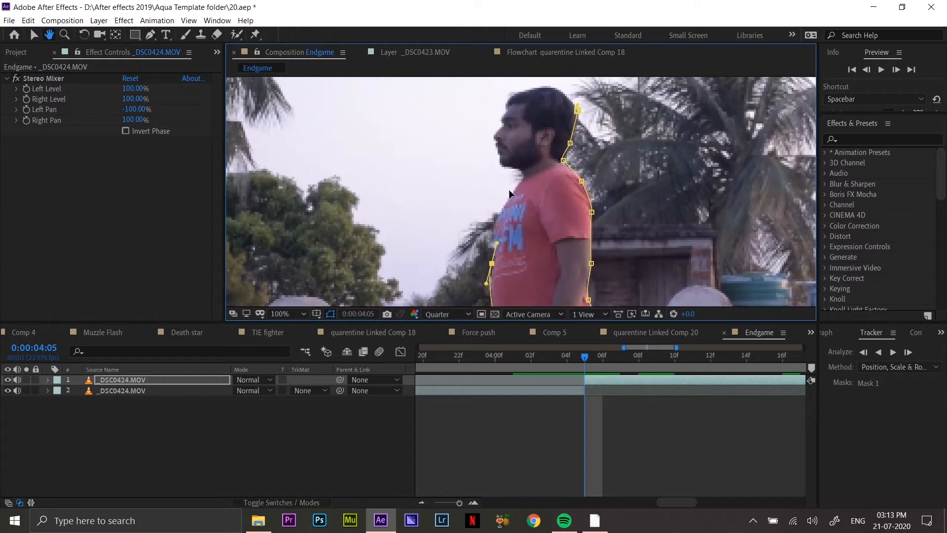
drag(511, 196, 503, 214)
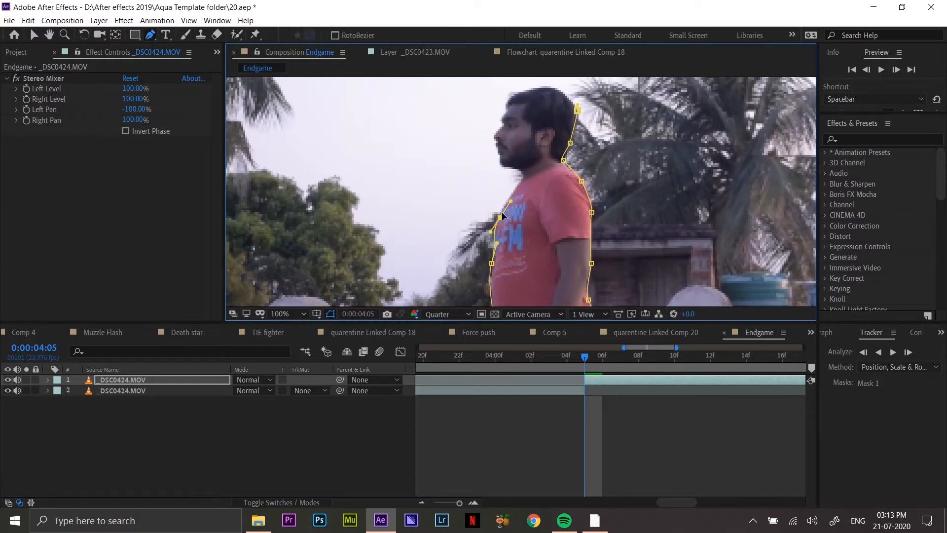
mouse_move(500, 133)
mouse_down()
mouse_move(503, 156)
mouse_move(510, 123)
mouse_move(499, 131)
mouse_up()
click(502, 134)
drag(504, 122, 567, 103)
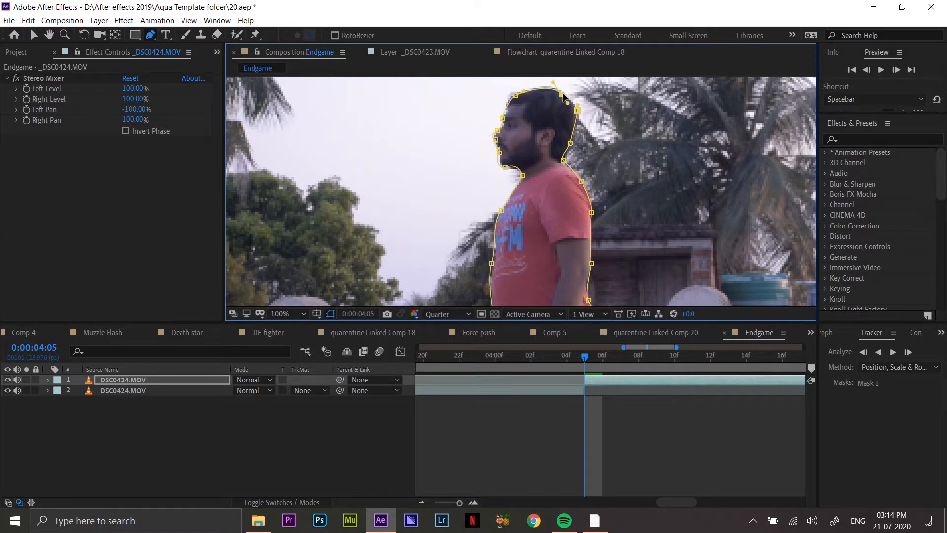
Set Mask 1's feather to 8 pixels and its expansion to -3 pixels.
click(47, 380)
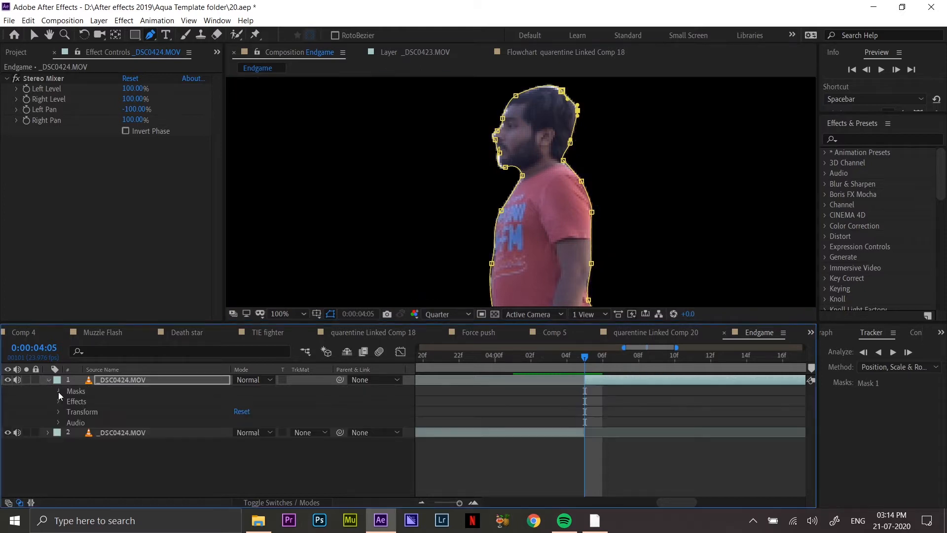
click(59, 391)
click(508, 168)
click(70, 401)
drag(259, 422, 235, 446)
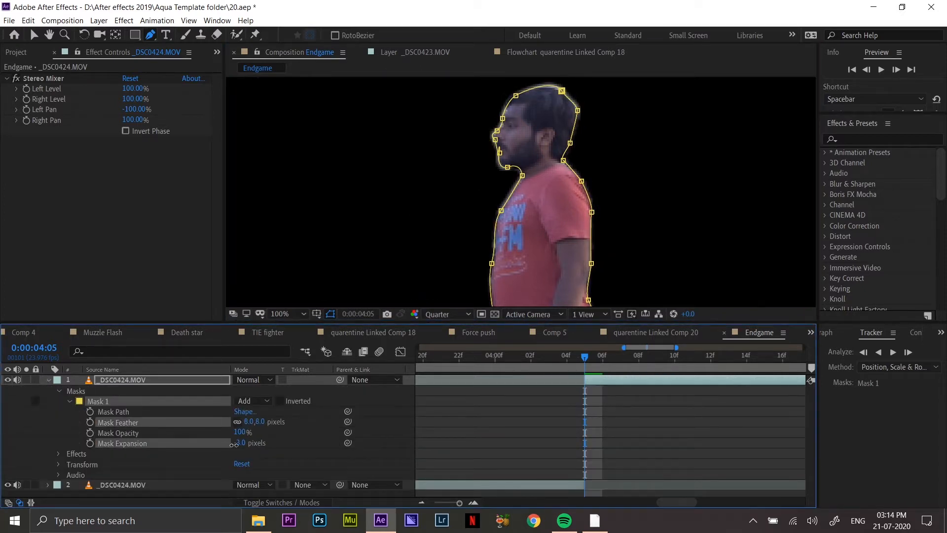
Keyframe the Mask Path at 0:00:04:05 and reshape the mask around the man a few frames ahead.
click(90, 412)
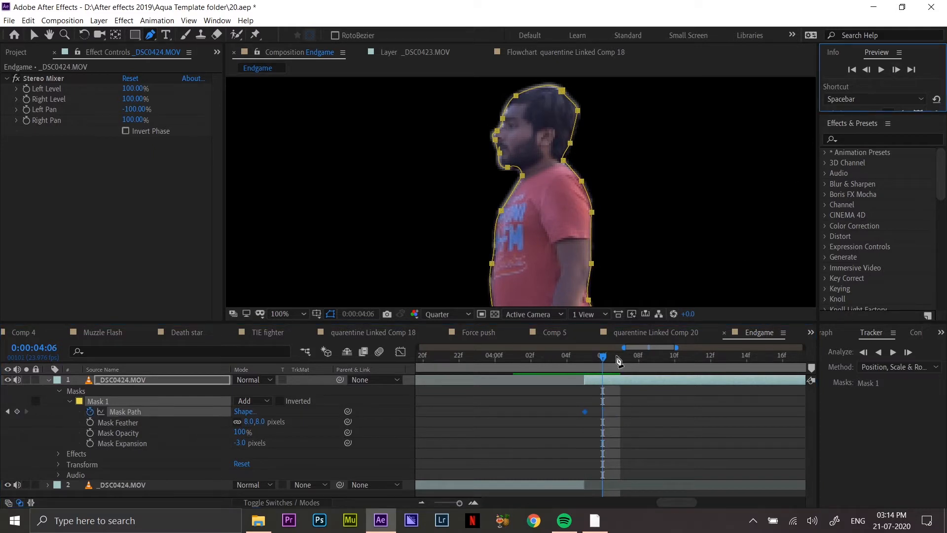
click(692, 355)
drag(503, 119, 507, 119)
scroll(518, 158, down, 1)
drag(551, 278, 533, 269)
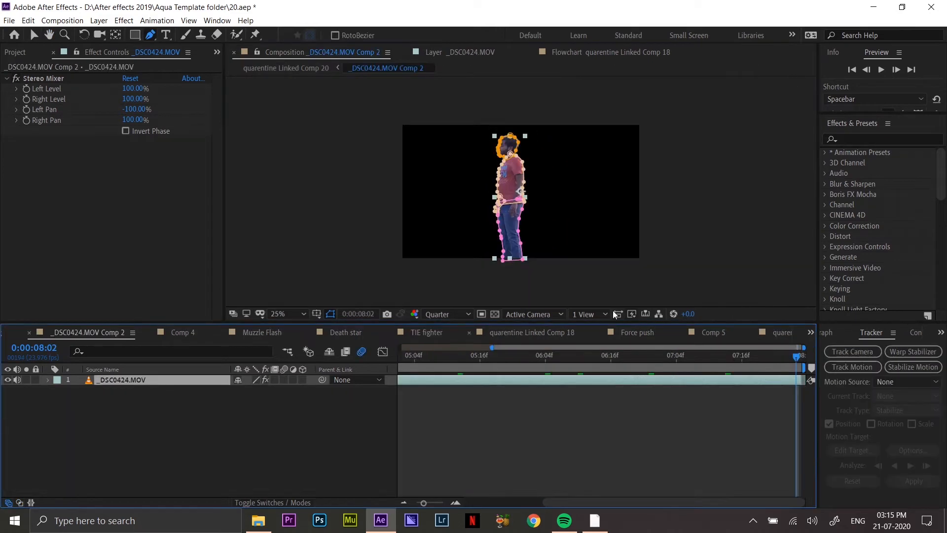
Paste the finished masked footage layer into the Endgame composition and arrange it to start where the original clip ends, just after 3 seconds.
click(810, 332)
click(868, 202)
key(ctrl+v)
drag(511, 380, 740, 379)
drag(554, 391, 482, 389)
drag(664, 381, 603, 377)
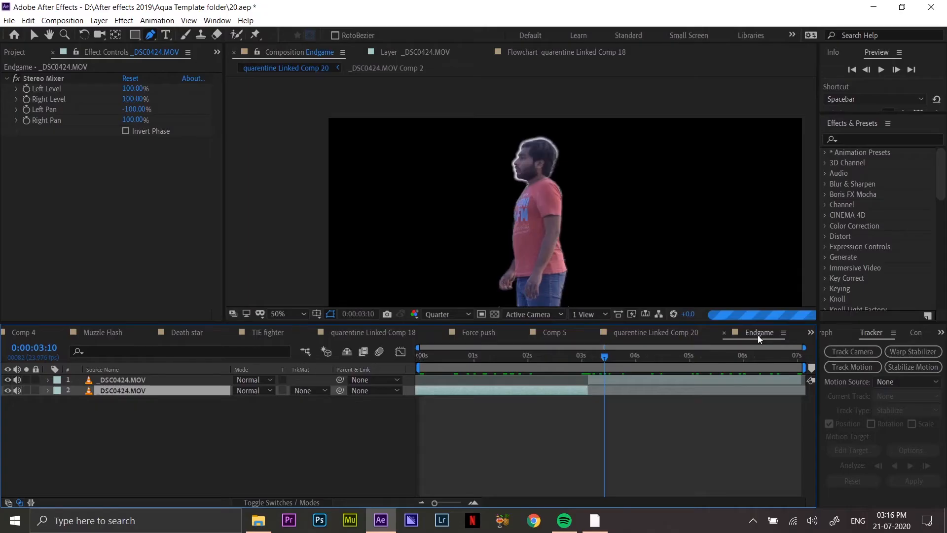
Pre-compose the masked layer as _DSC0424.MOV Comp 3, moving all attributes into the new composition.
click(607, 384)
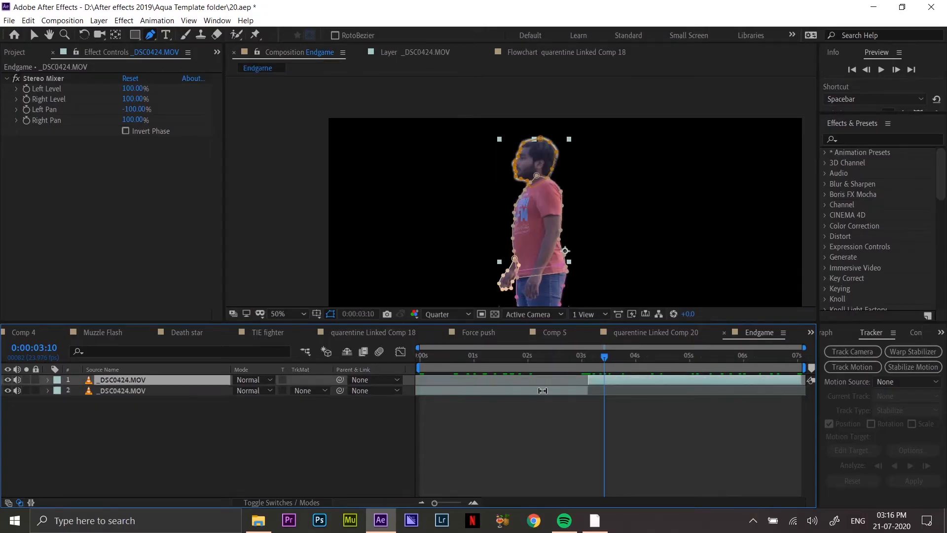
right_click(598, 386)
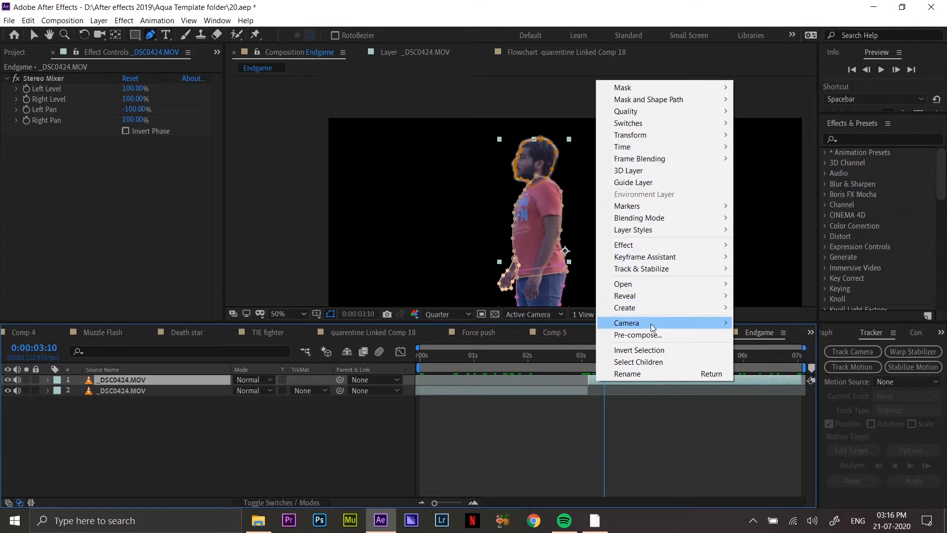
click(655, 336)
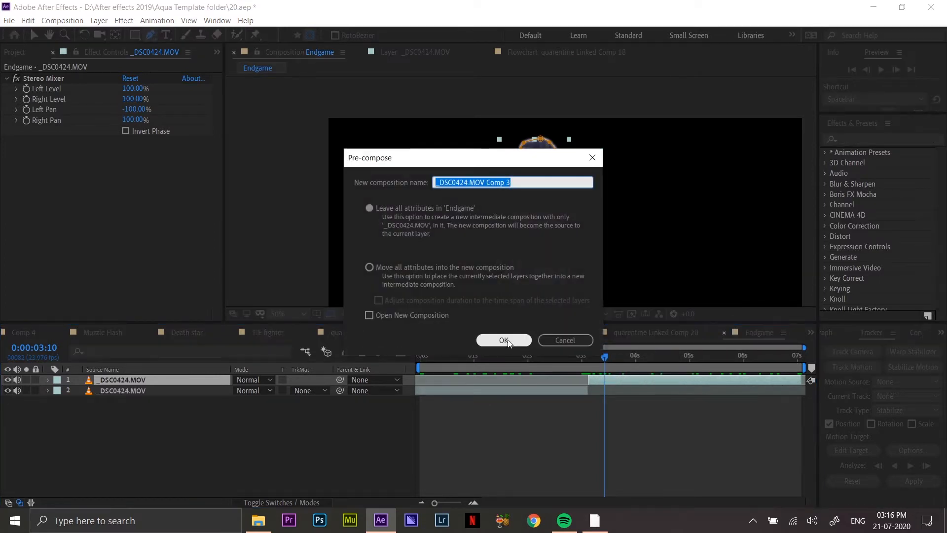
click(369, 268)
click(492, 338)
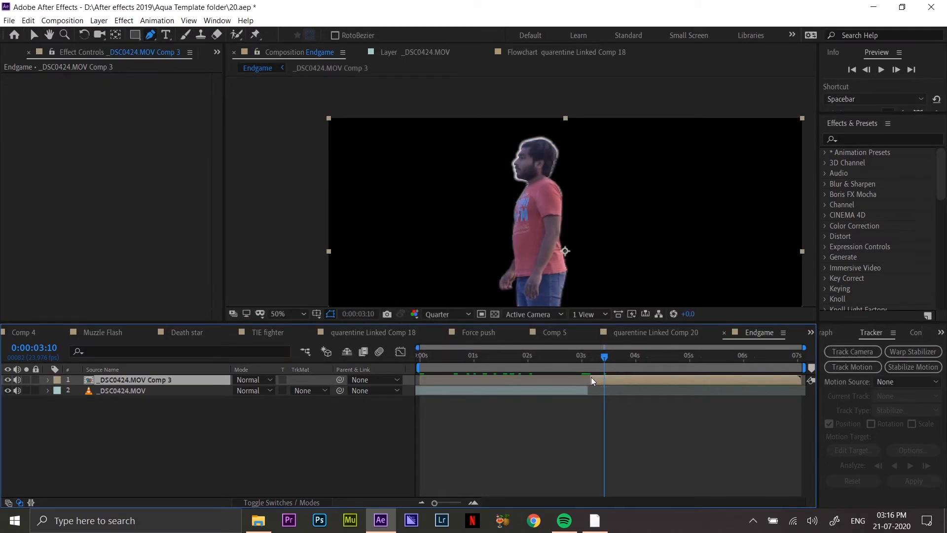
Scrub through the composition to check the transition from the original clip to the masked cut-out.
key(space)
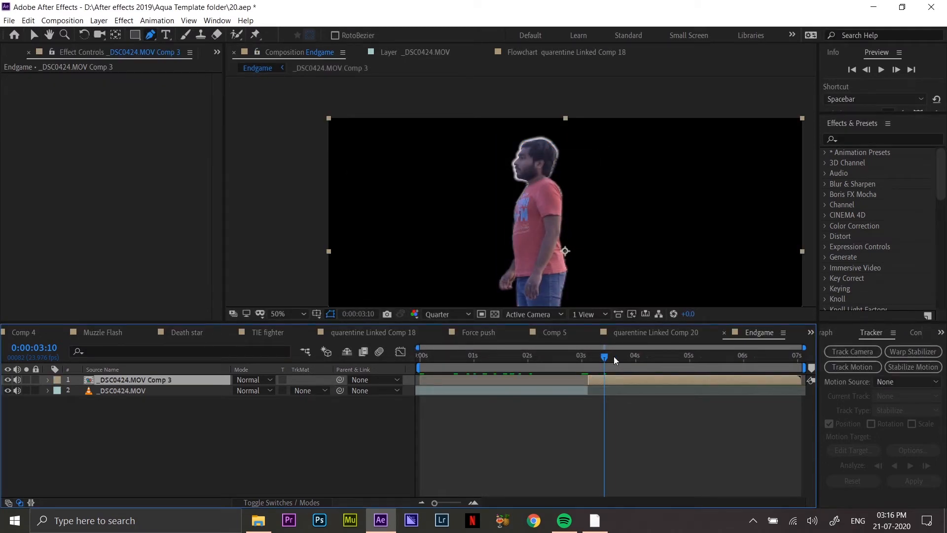
click(476, 391)
drag(436, 362, 624, 359)
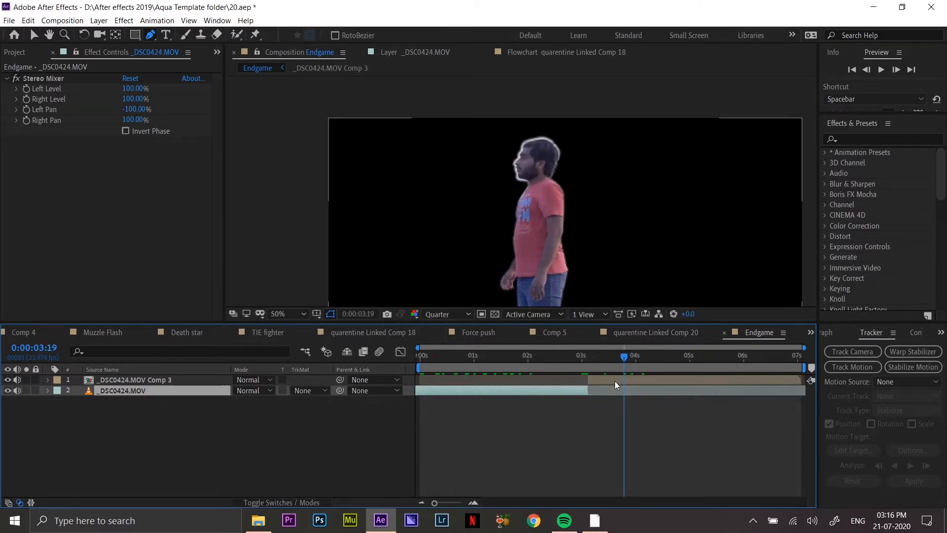
Park the playhead at 0:00:02:22 and duplicate the _DSC0424.MOV footage layer twice.
click(132, 381)
click(131, 389)
click(468, 354)
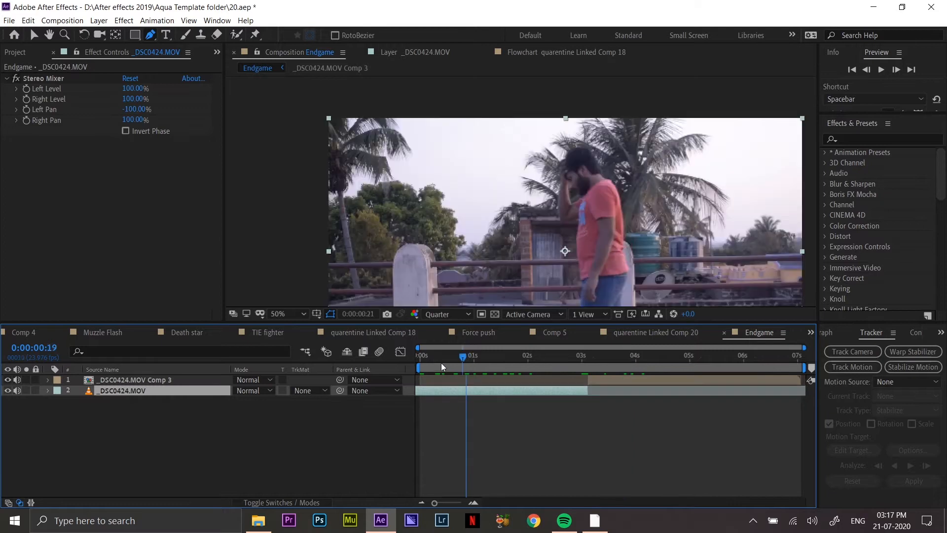
click(578, 362)
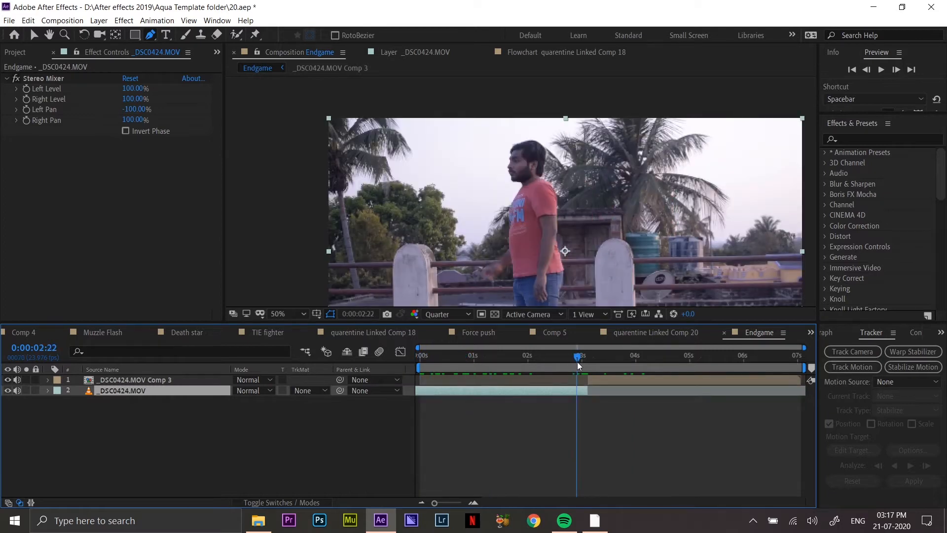
key(ctrl+d)
key(ctrl+d)
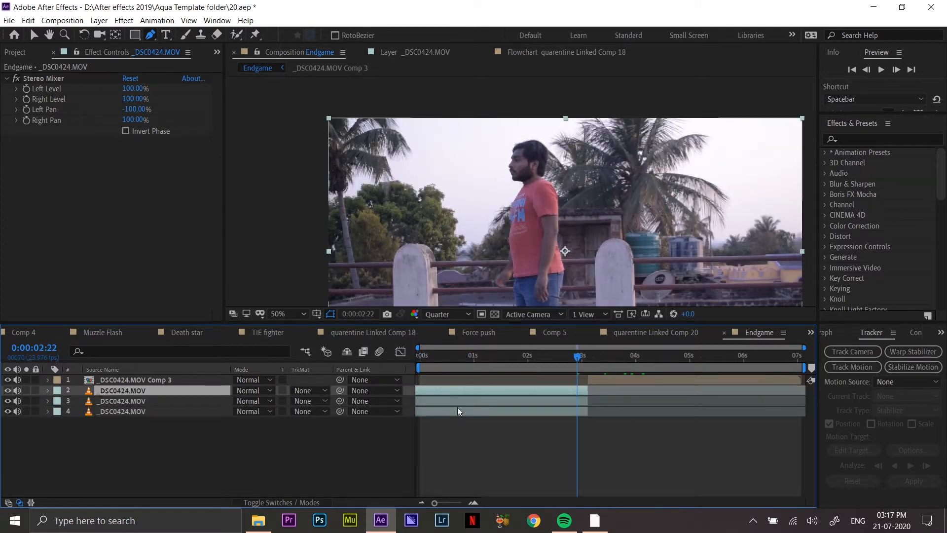
Draw a loose closed Pen mask around the whole man on the middle footage copy, layer 3.
click(556, 400)
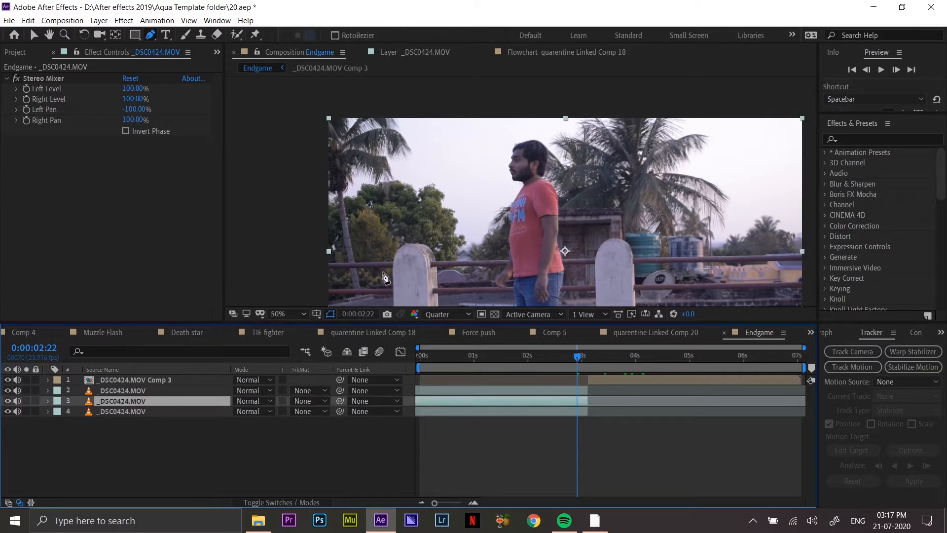
drag(622, 252, 619, 137)
click(572, 281)
key(g)
right_click(533, 96)
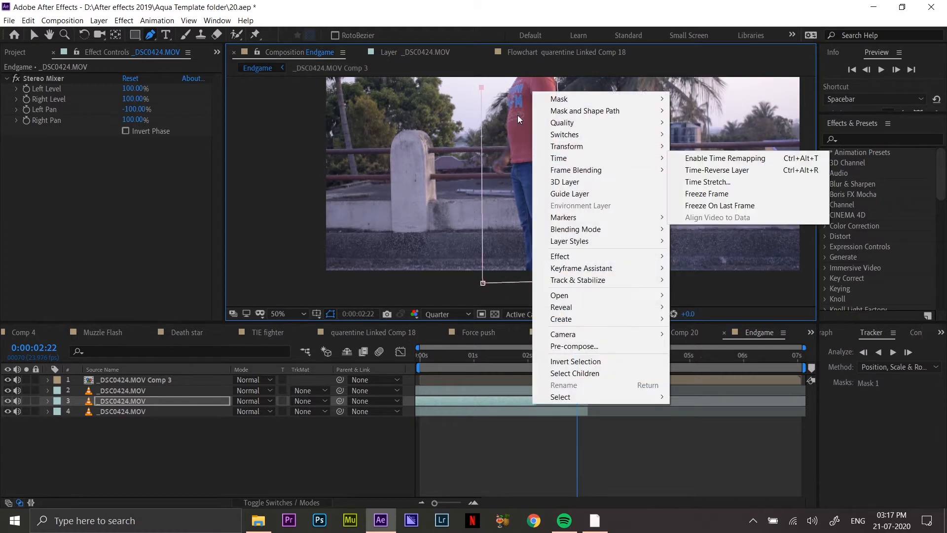
click(511, 150)
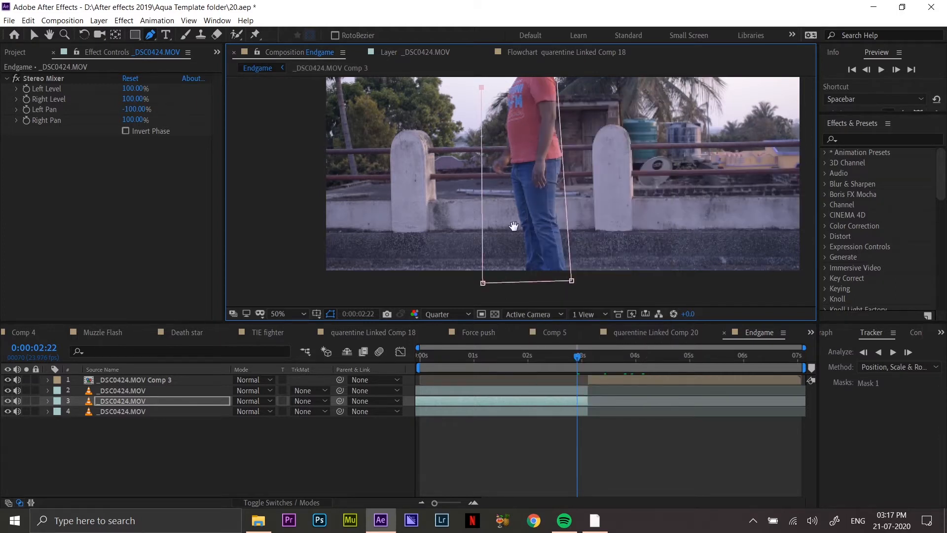
drag(514, 226, 493, 365)
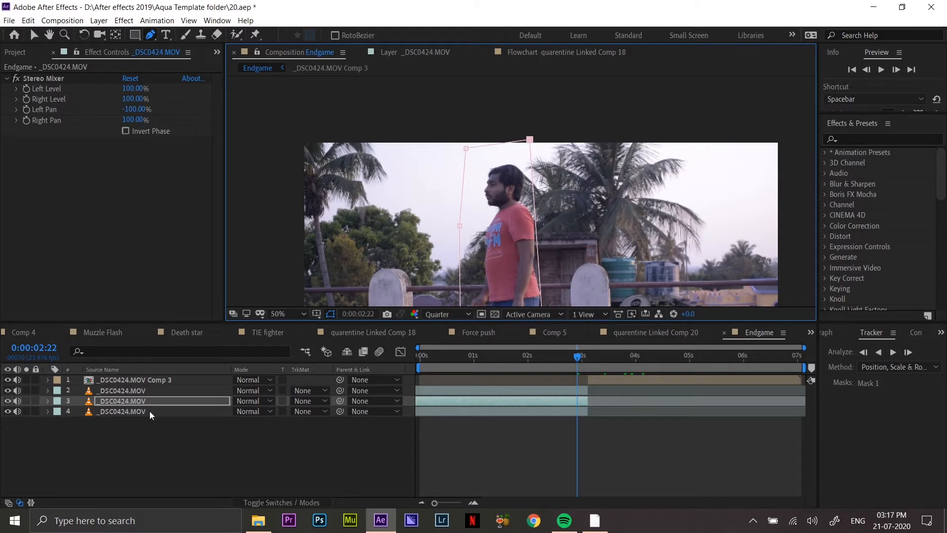
Hide footage layer 2 and slide the bottom footage layer so that it starts just before the playhead.
click(8, 401)
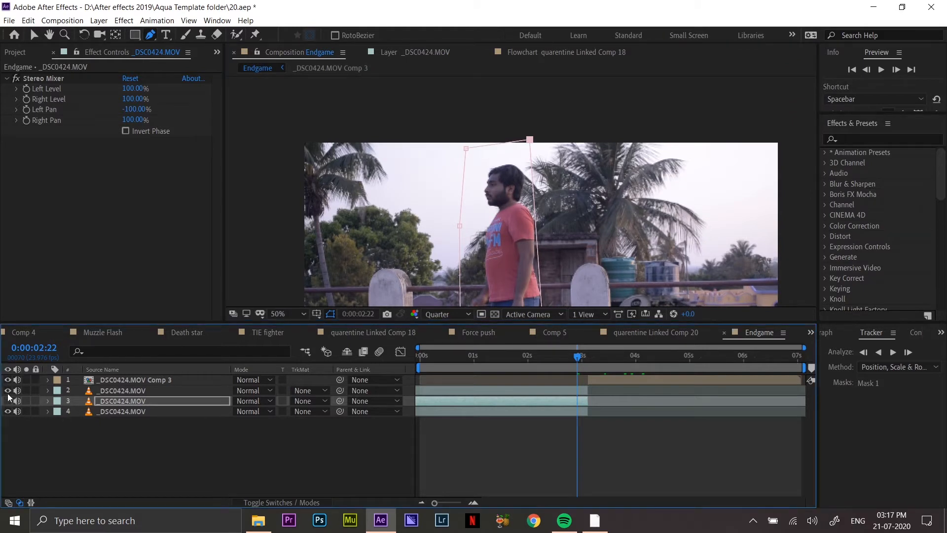
drag(582, 412, 671, 413)
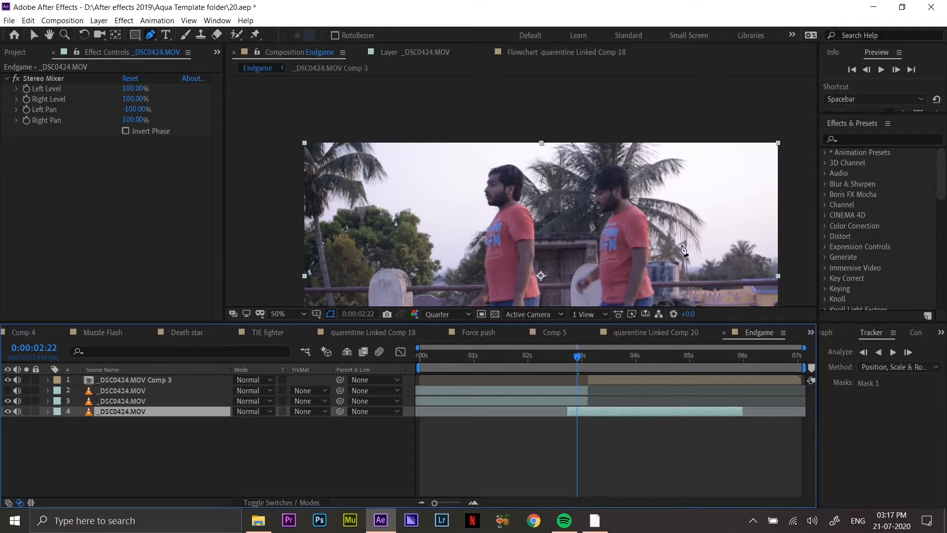
scroll(684, 250, down, 3)
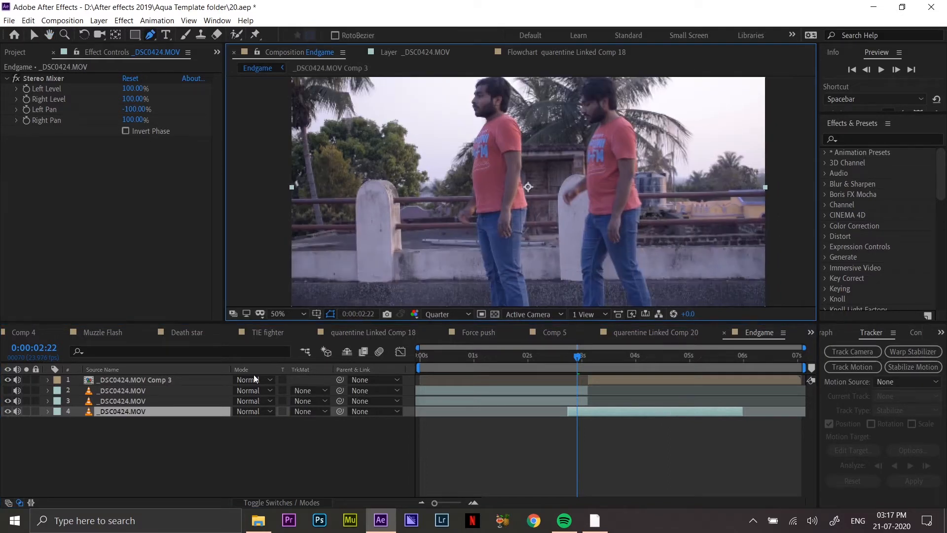
Set Mask 1 on footage layer 3 to Subtract mode so the masked man is removed from the frame.
click(141, 401)
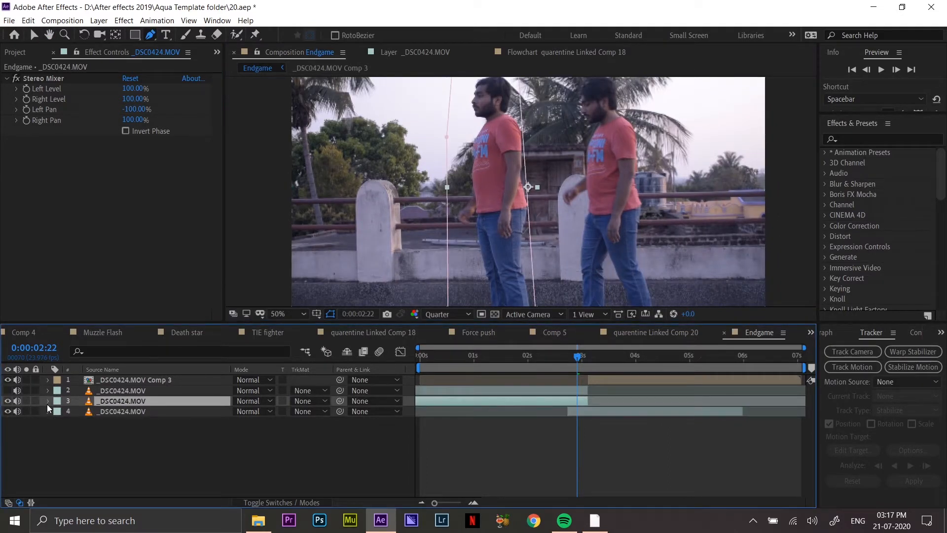
click(47, 402)
click(53, 414)
click(59, 412)
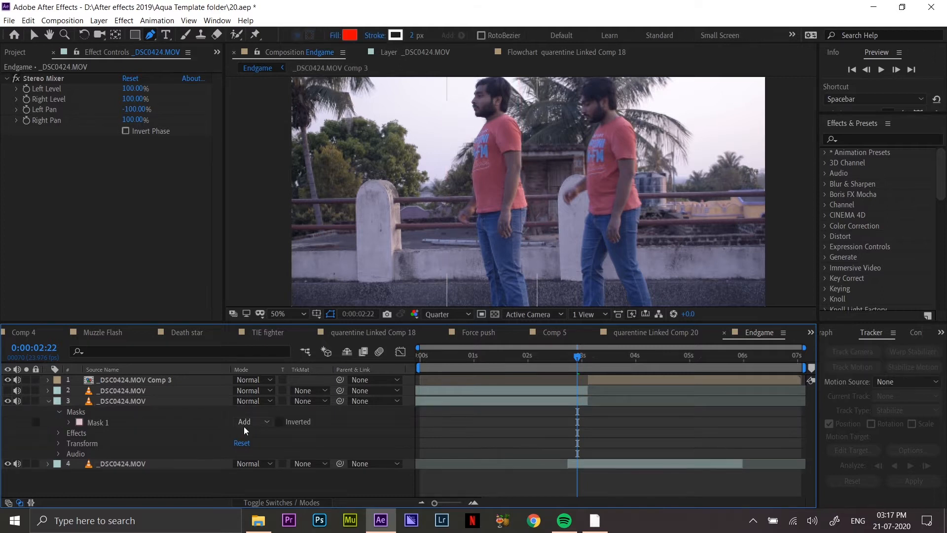
click(252, 422)
click(257, 362)
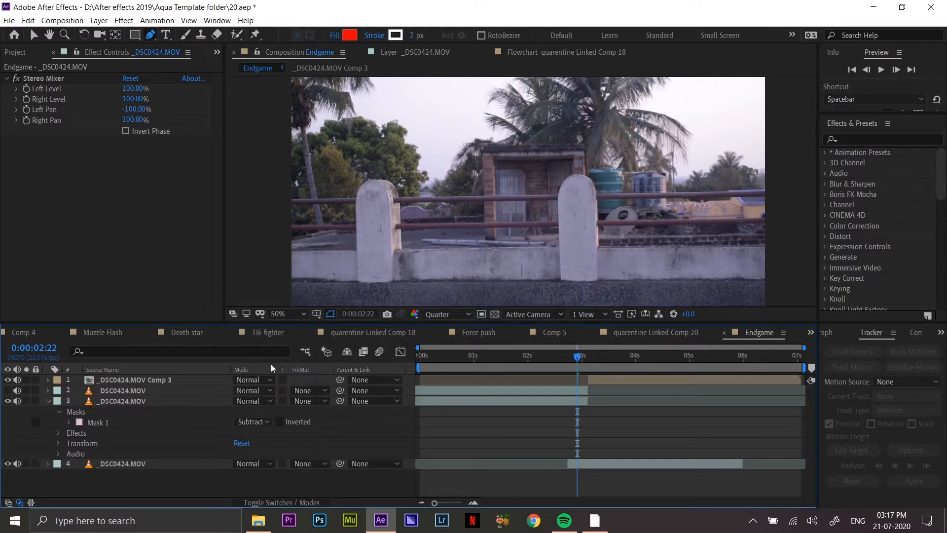
click(48, 402)
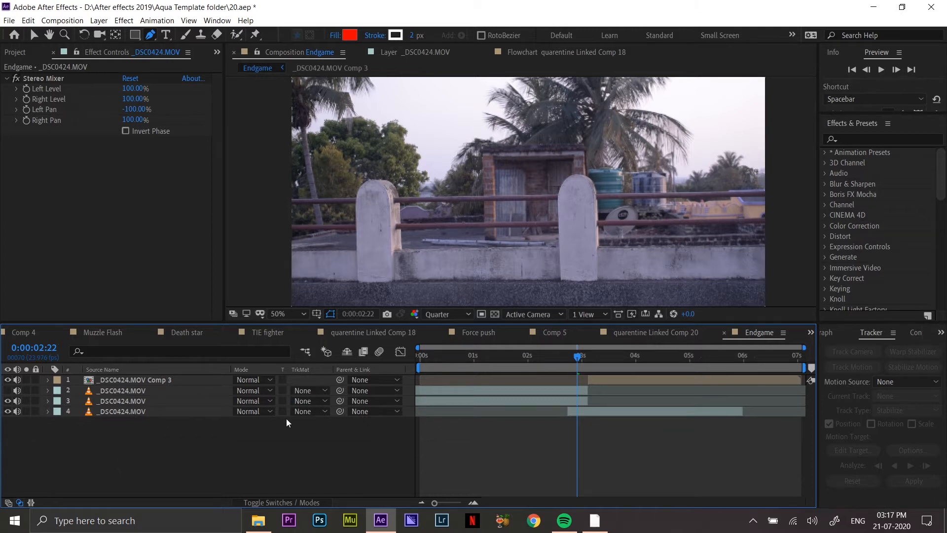
Freeze footage layer 3 on its last frame and collapse its properties.
right_click(578, 402)
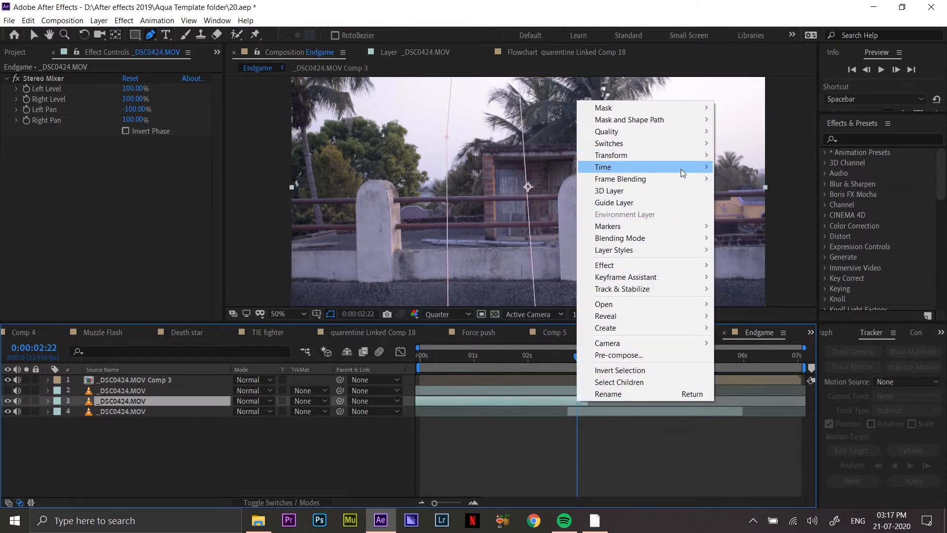
mouse_move(681, 167)
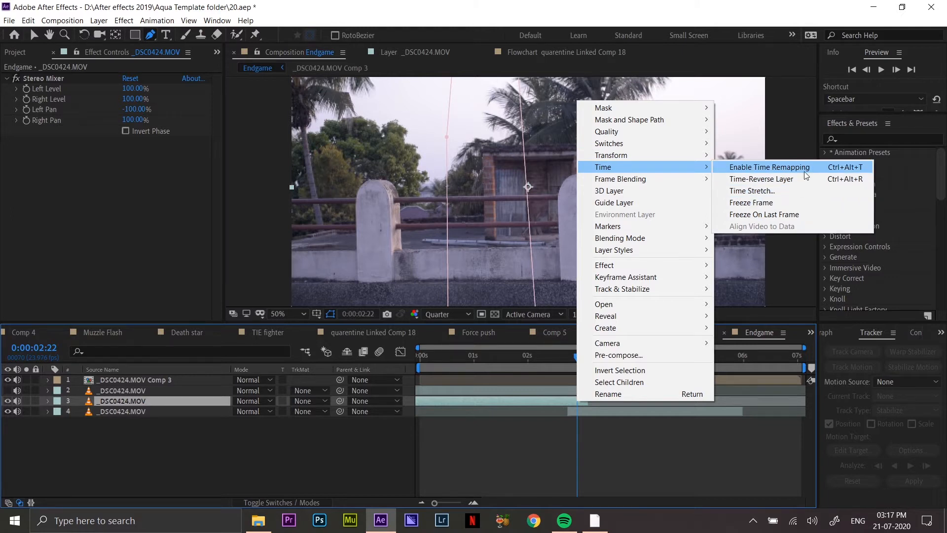
click(795, 214)
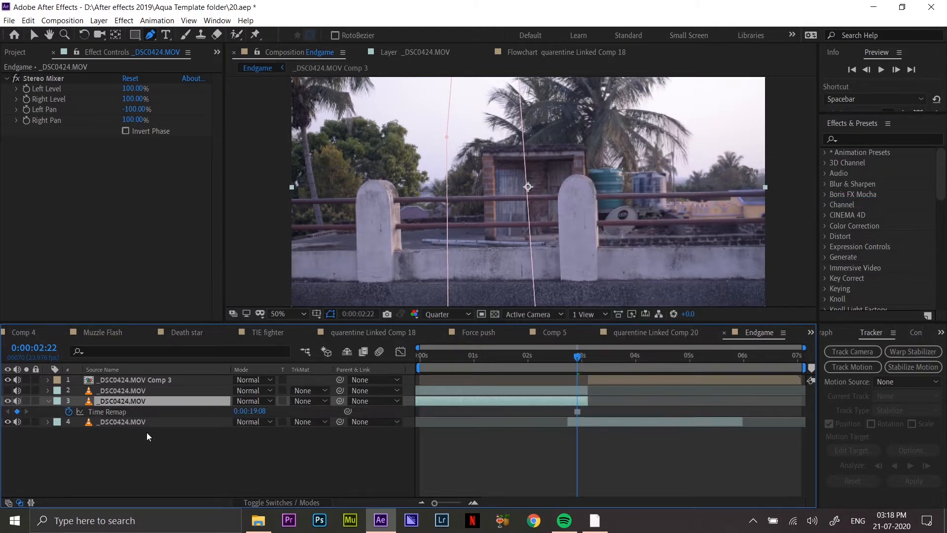
key(u)
Pre-compose footage layer 3 alone under the name BG, and undo that pre-composition.
right_click(498, 407)
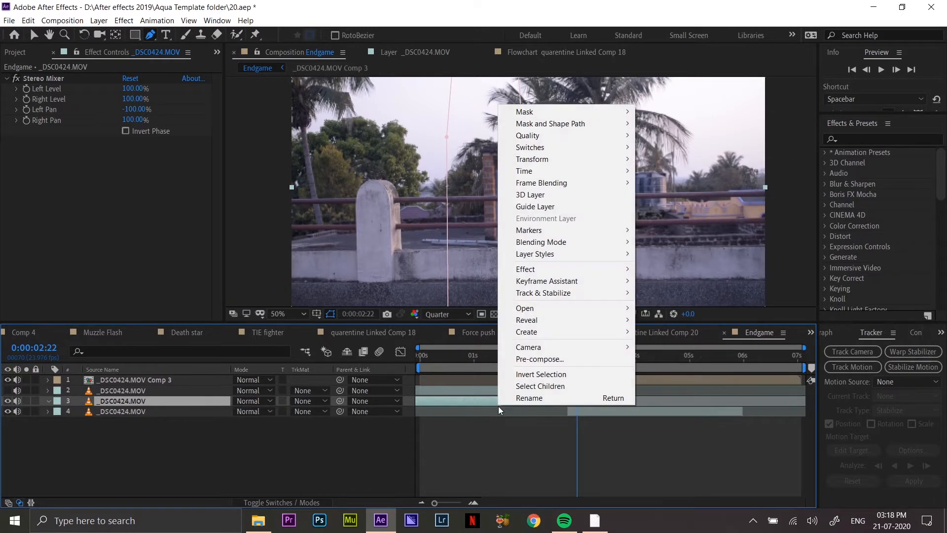
click(551, 358)
text(BG)
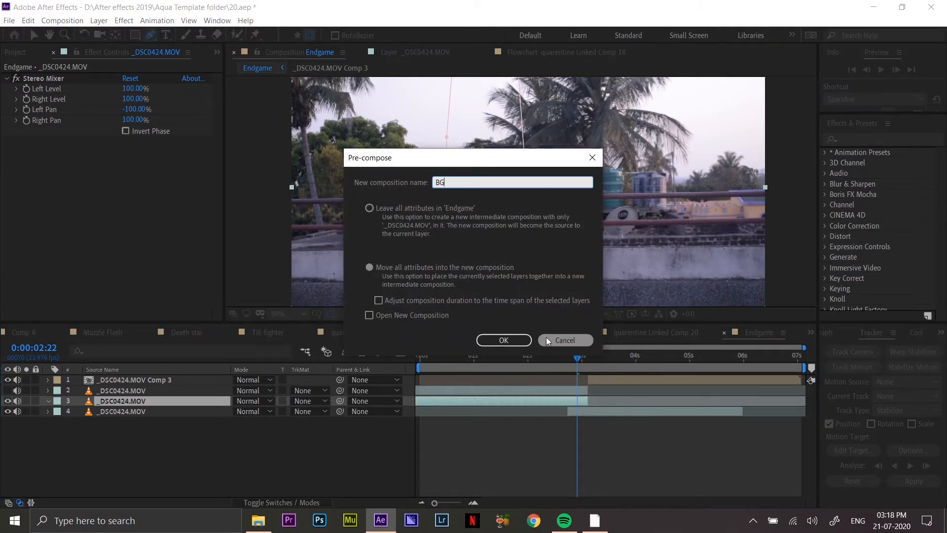
click(505, 341)
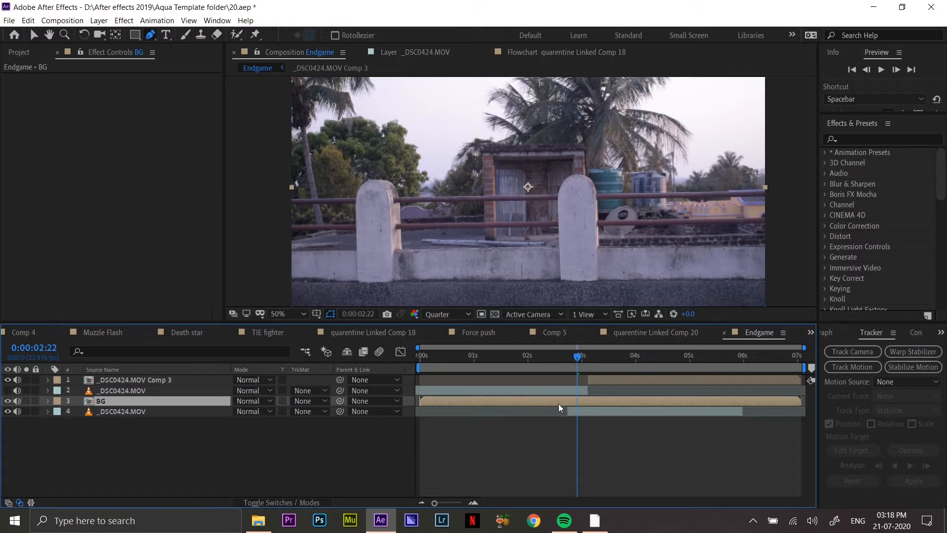
key(ctrl+z)
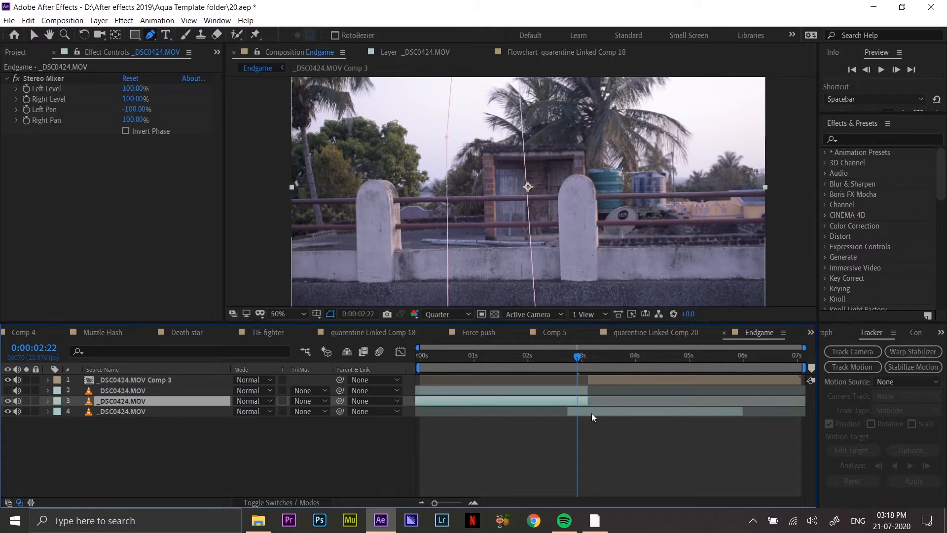
Pre-compose footage layers 3 and 4 together into one new composition.
ctrl+click(591, 413)
right_click(591, 410)
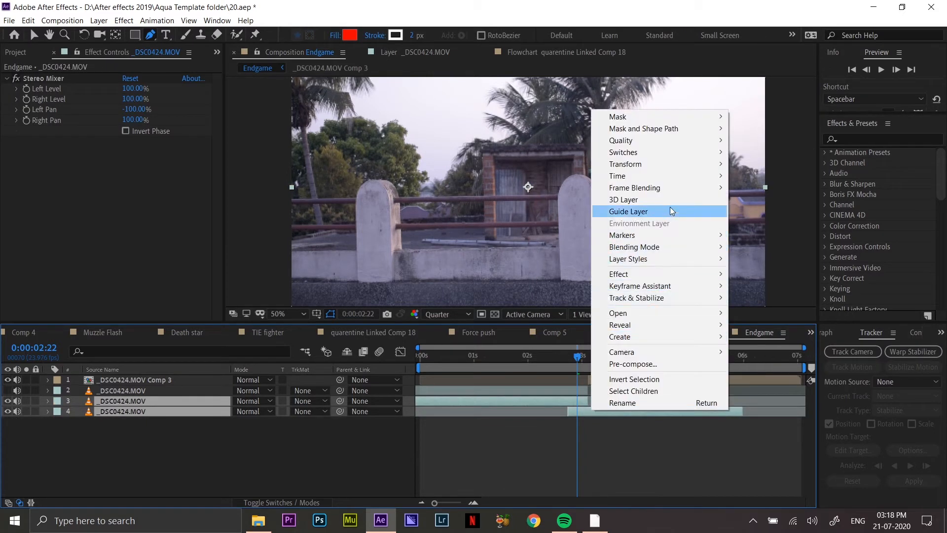
click(633, 364)
click(511, 340)
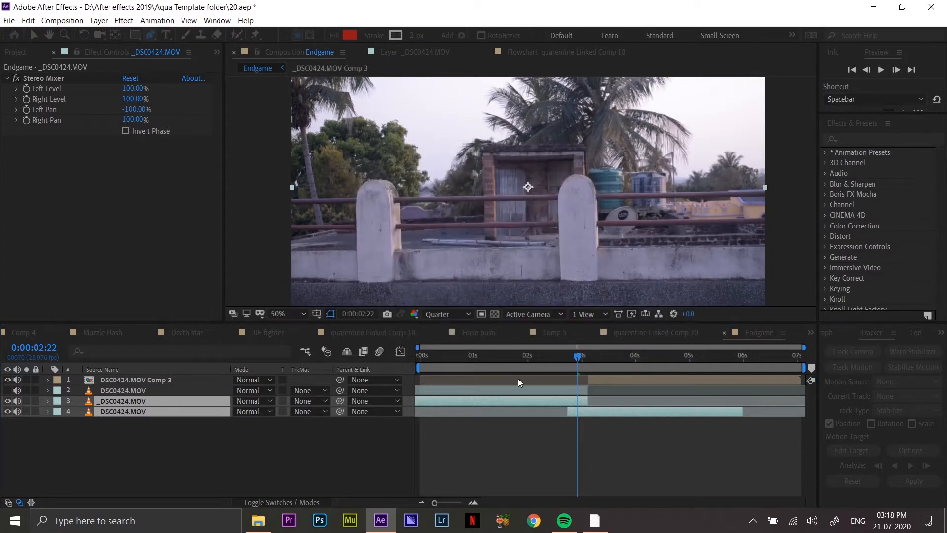
Rename the new pre-composed layer as BG.
right_click(185, 404)
click(120, 420)
click(120, 401)
key(Return)
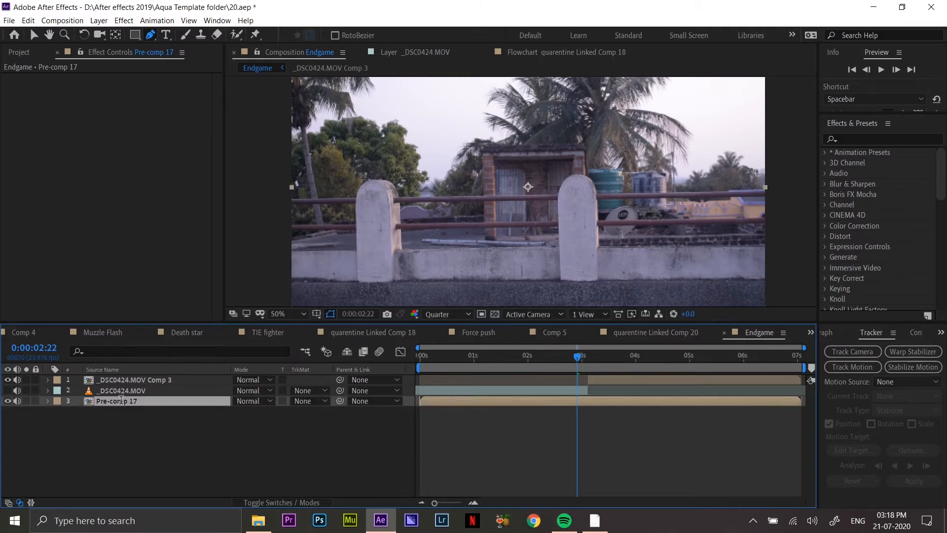
key(Return)
text(BG)
click(105, 436)
click(136, 401)
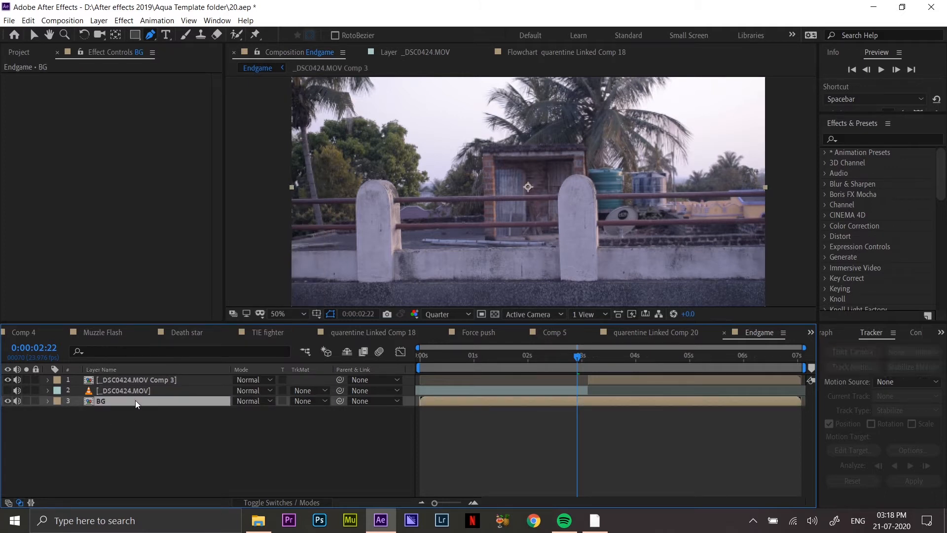
key(Return)
key(Return)
Park the playhead at 0:00:02:20 and apply Freeze Frame to the BG layer.
click(140, 392)
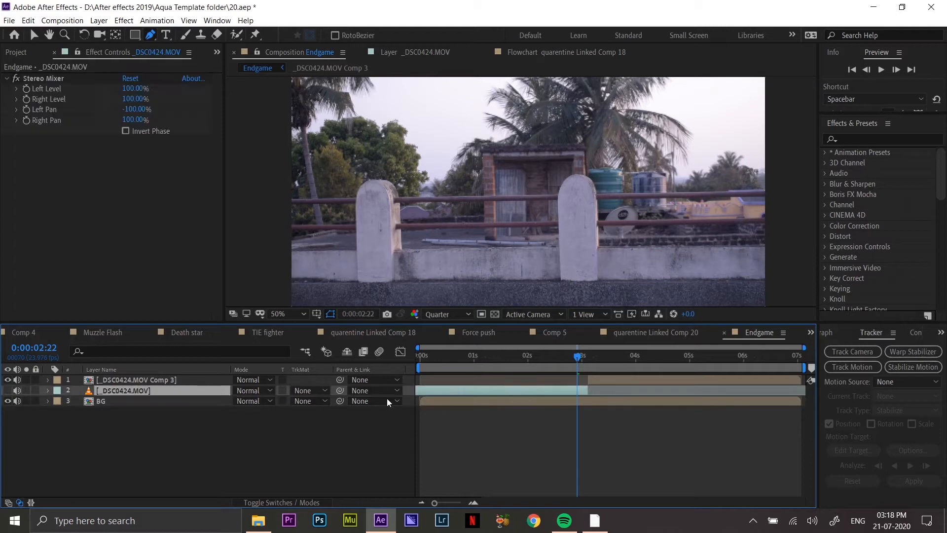
click(508, 410)
click(507, 401)
drag(608, 357, 572, 364)
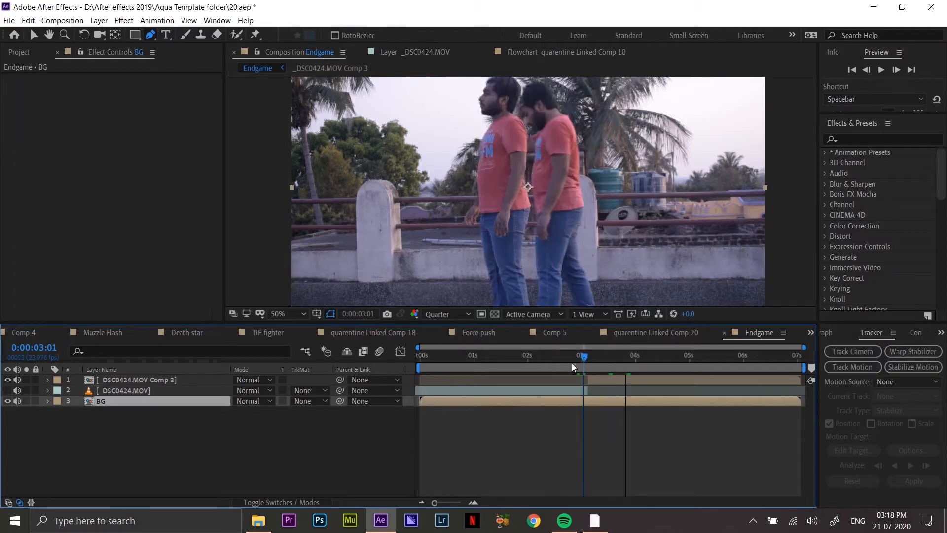
right_click(576, 401)
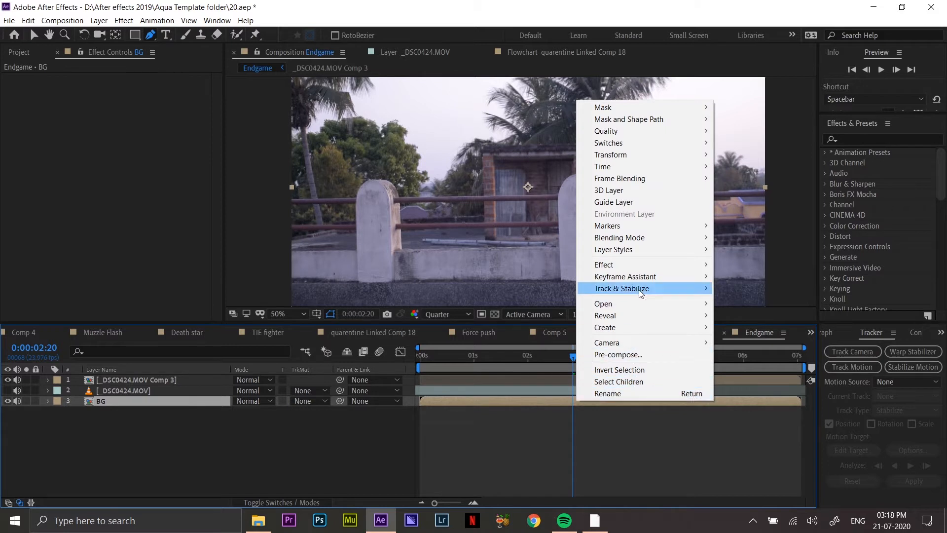
mouse_move(661, 167)
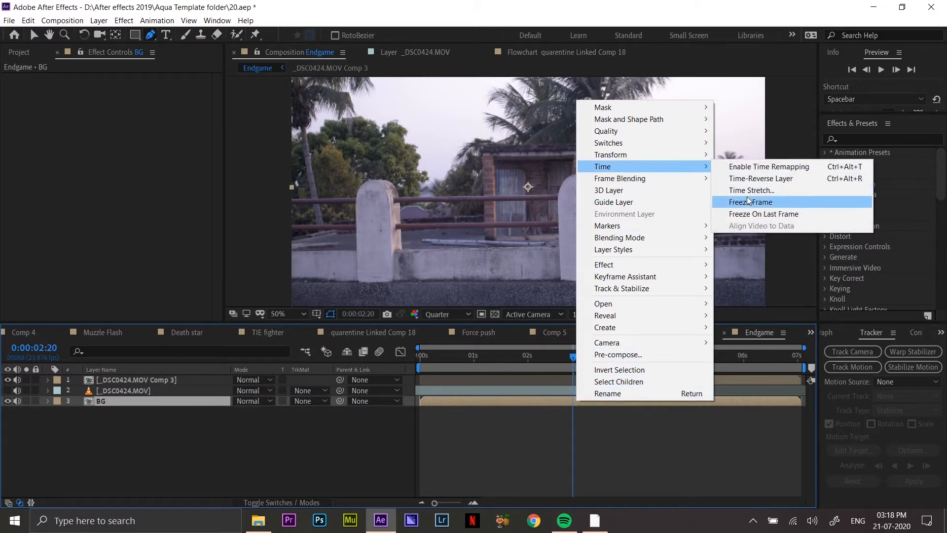
click(750, 206)
drag(570, 353, 771, 355)
Draw a loose closed Pen mask around the whole man on the _DSC0424.MOV Comp 3 layer at 0:00:03:04.
click(688, 380)
click(589, 358)
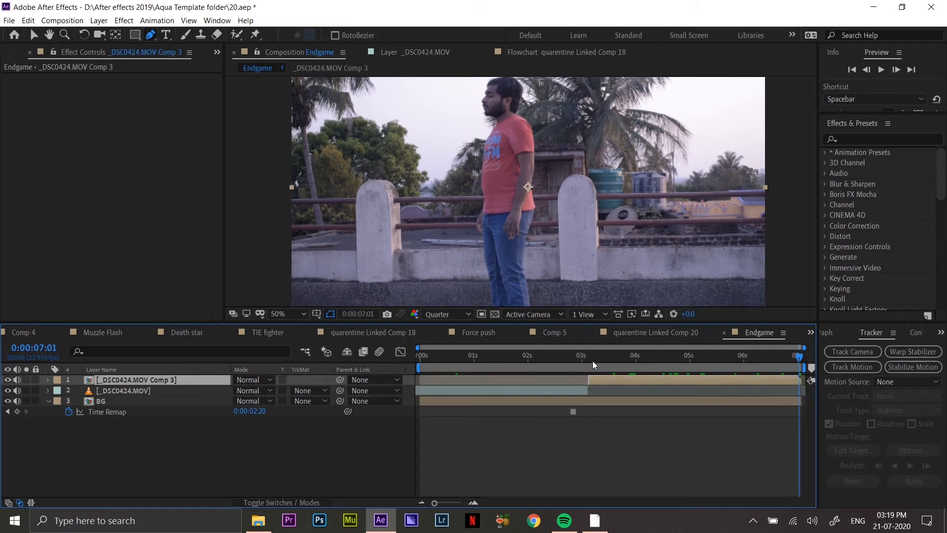
click(592, 358)
drag(590, 249, 582, 163)
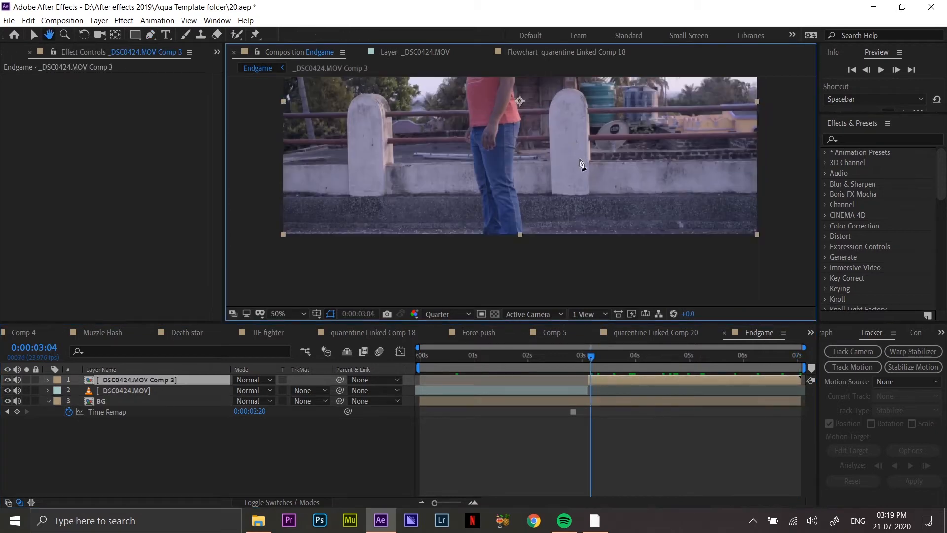
scroll(467, 256, down, 2)
click(497, 147)
click(496, 164)
click(494, 177)
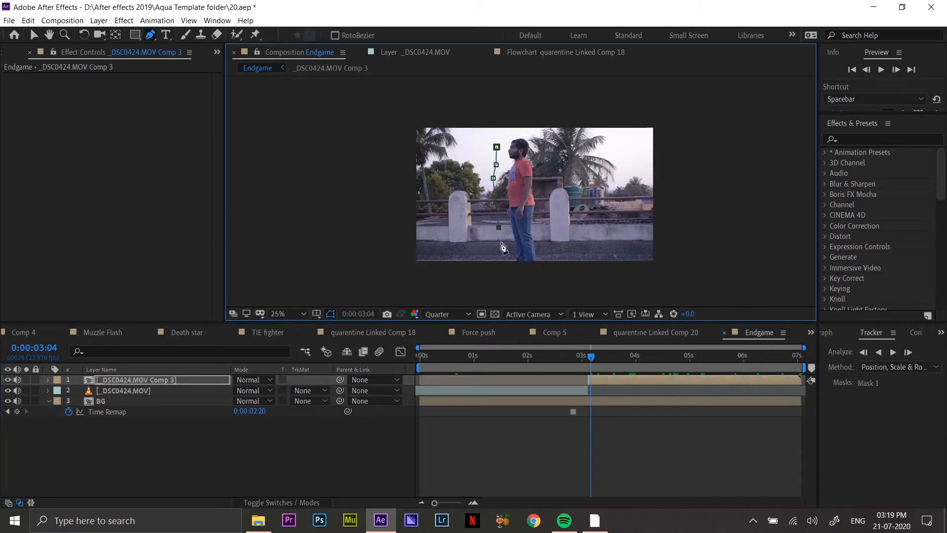
click(497, 148)
Keyframe Mask 1's path at 0:00:03:04 and move the mask down below the frame at 0:00:07:01.
key(m)
click(90, 401)
click(802, 357)
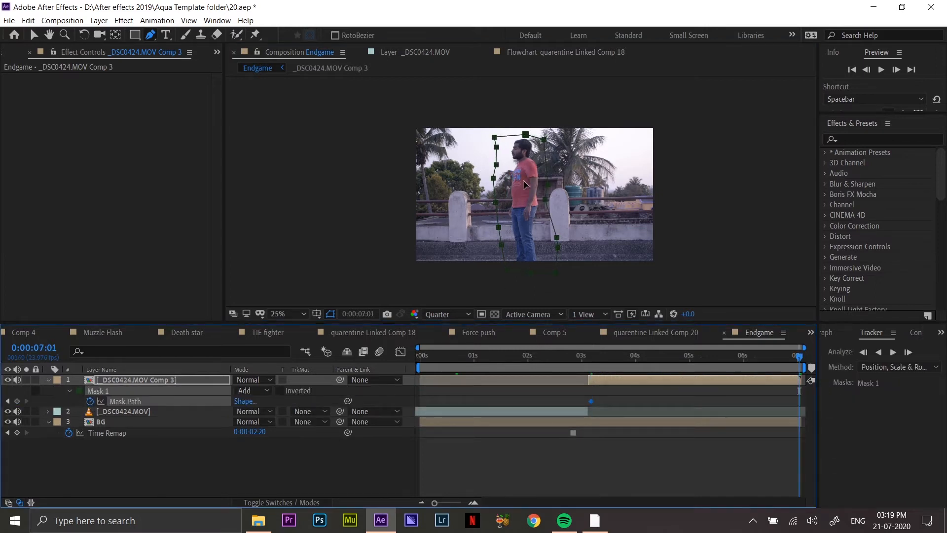
drag(527, 142, 536, 250)
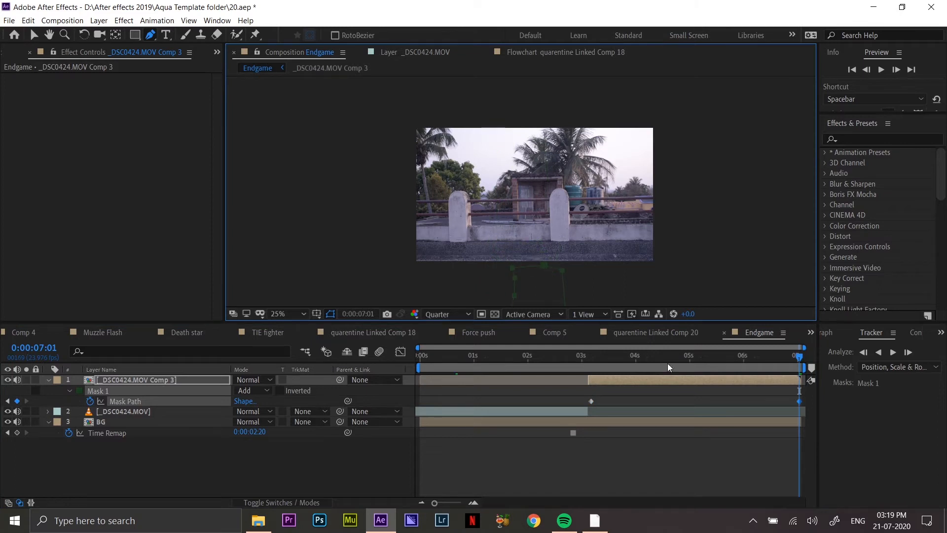
Reshape the upper edge of Mask 1 across the man's neck and shoulders at 0:00:03:12 to hide his head.
click(607, 360)
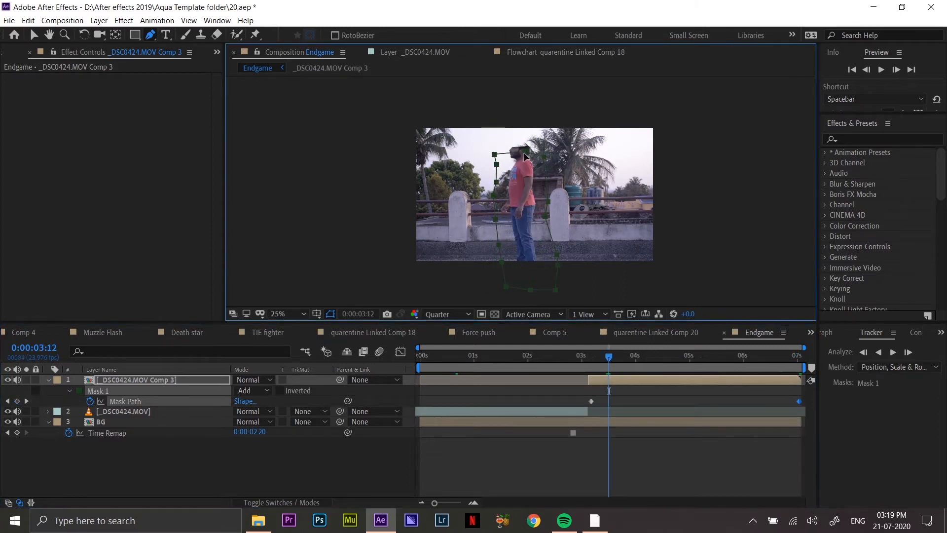
key(ctrl+z)
click(70, 391)
click(70, 392)
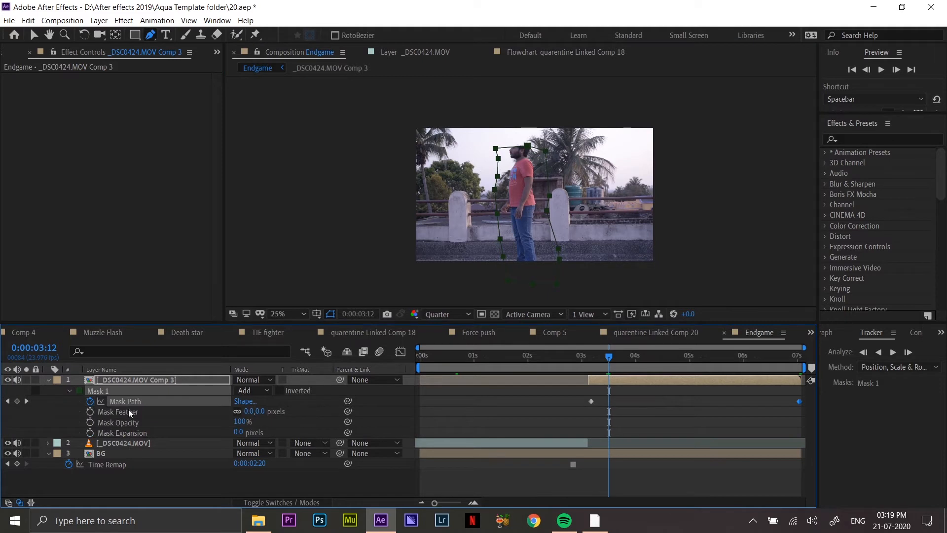
click(128, 411)
drag(527, 145, 524, 157)
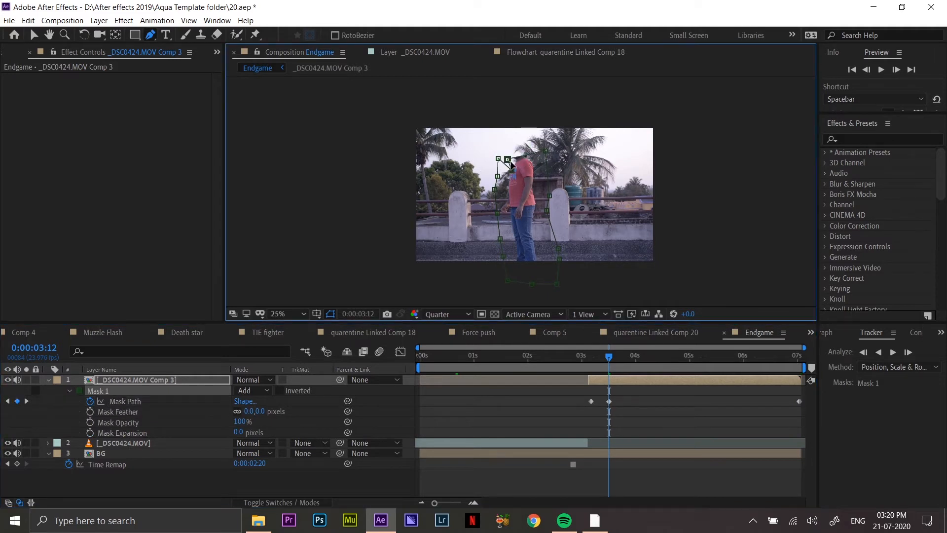
scroll(595, 185, up, 2)
drag(421, 134, 451, 143)
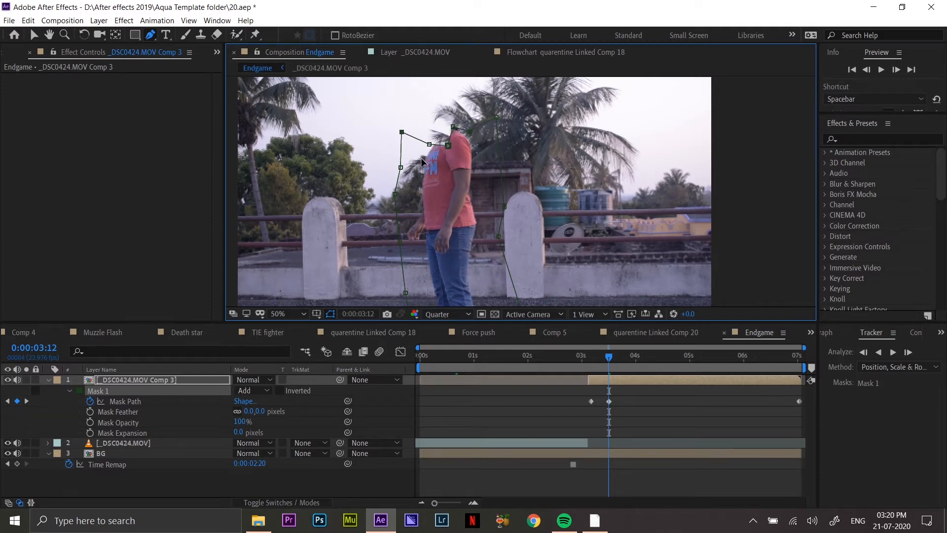
Reshape the upper edge of Mask 1 into jagged peaks across the man's chest and shoulder at 0:00:03:20.
click(632, 355)
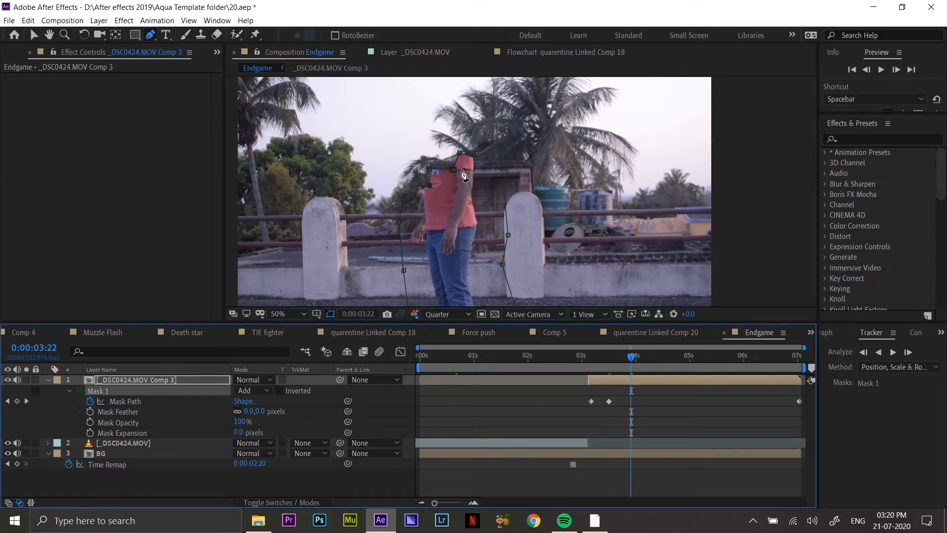
drag(696, 362, 627, 361)
drag(430, 164, 458, 144)
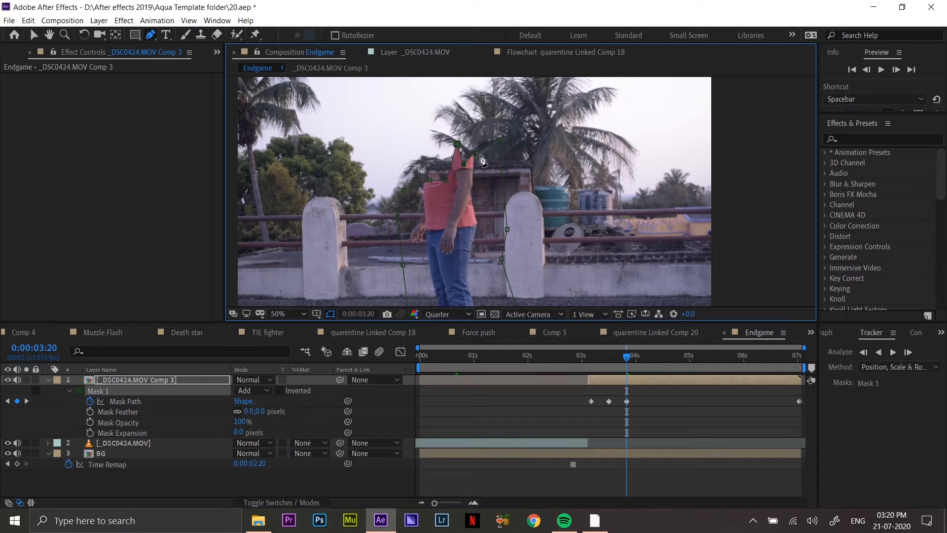
click(480, 153)
key(ctrl+z)
scroll(485, 168, up, 2)
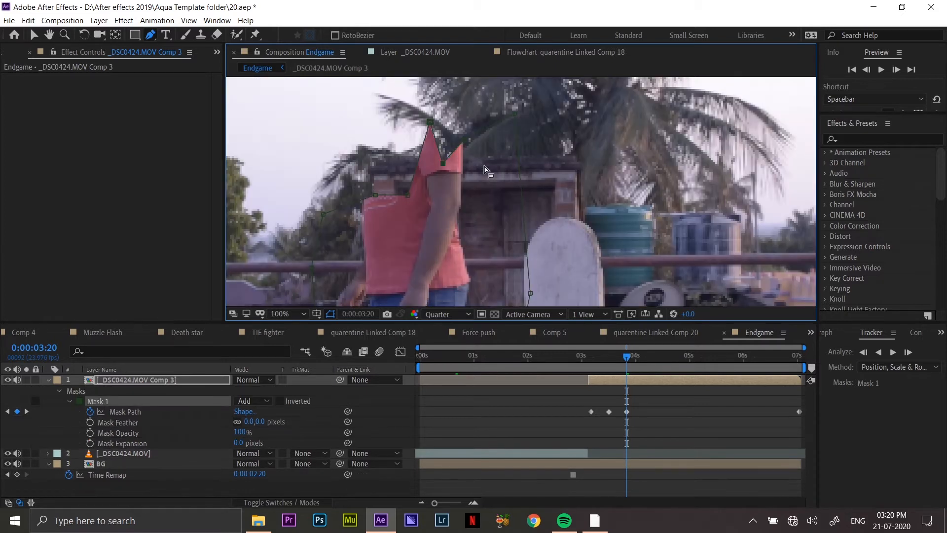
scroll(459, 193, down, 2)
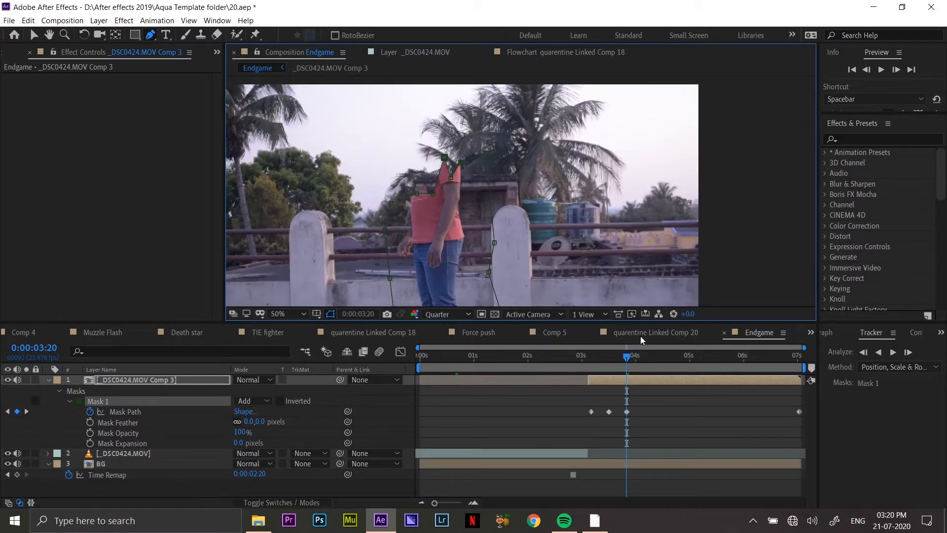
Replace the _DSC0424.MOV Comp 3 layer with the pasted _DSC0424.MOV Comp 2 layer, check its dissolve, and return the playhead to 0:00:03:04.
click(671, 356)
click(288, 379)
key(Delete)
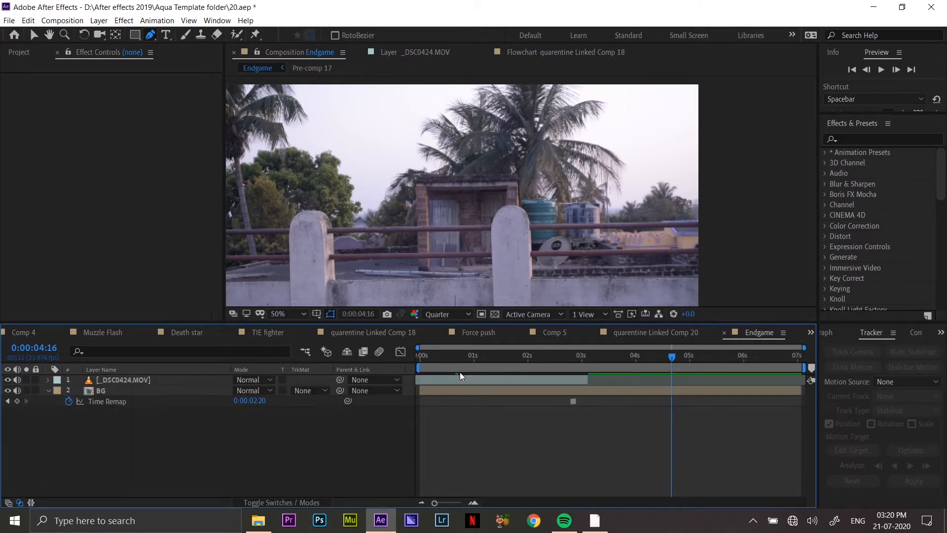
key(ctrl+v)
drag(646, 381, 661, 369)
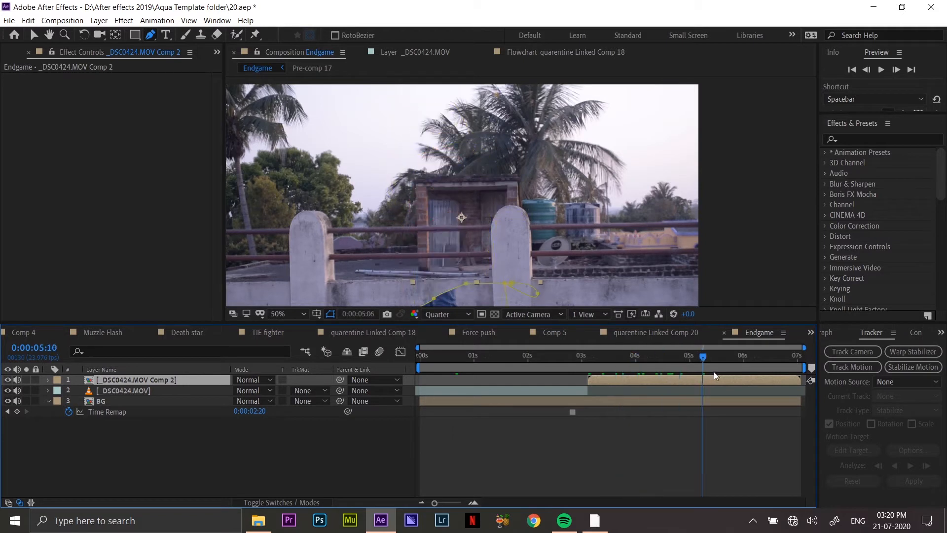
key(comma)
click(590, 356)
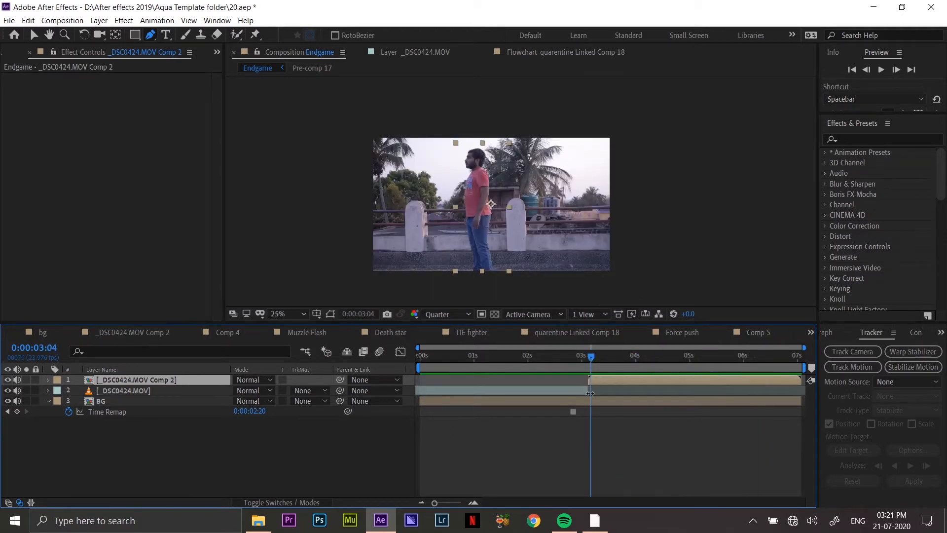
Duplicate the _DSC0424.MOV Comp 2 layer and delete Mask 1 from the upper copy.
key(ctrl+d)
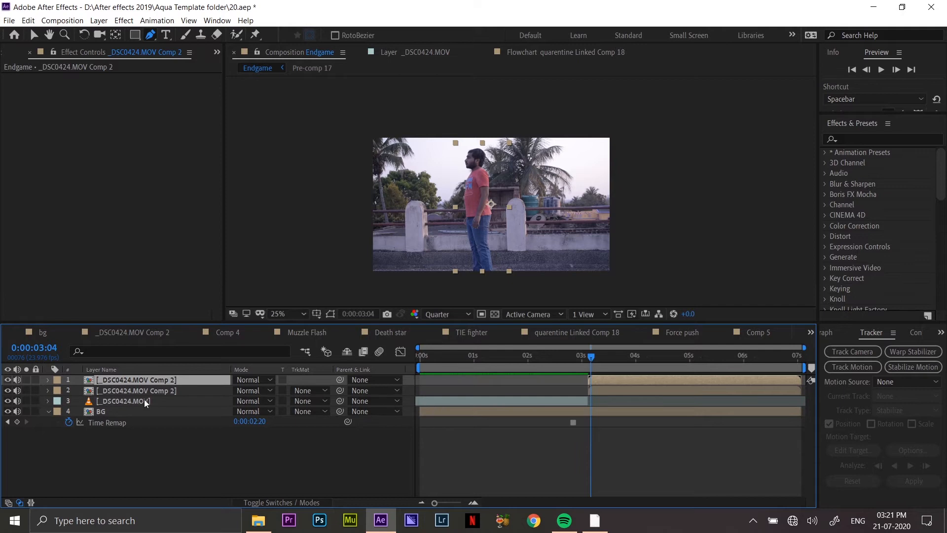
key(m)
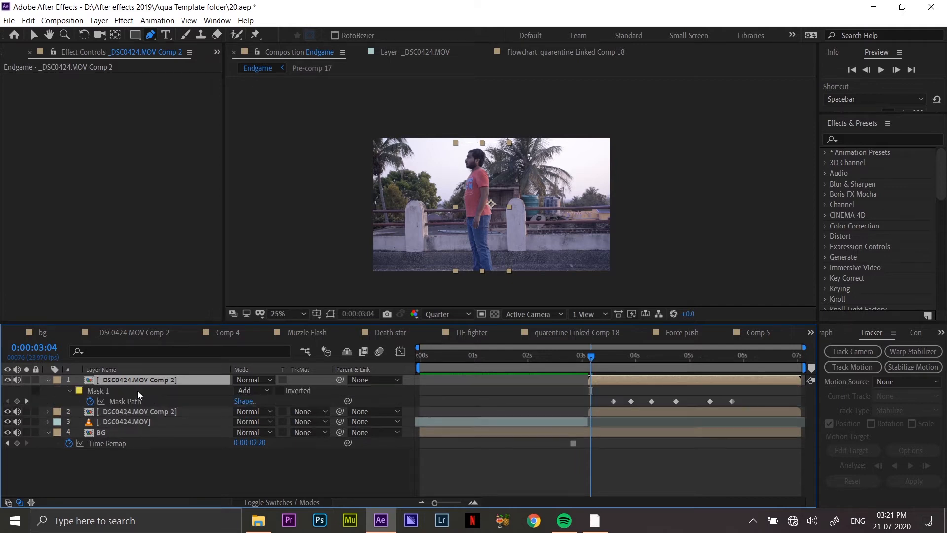
click(137, 391)
key(Delete)
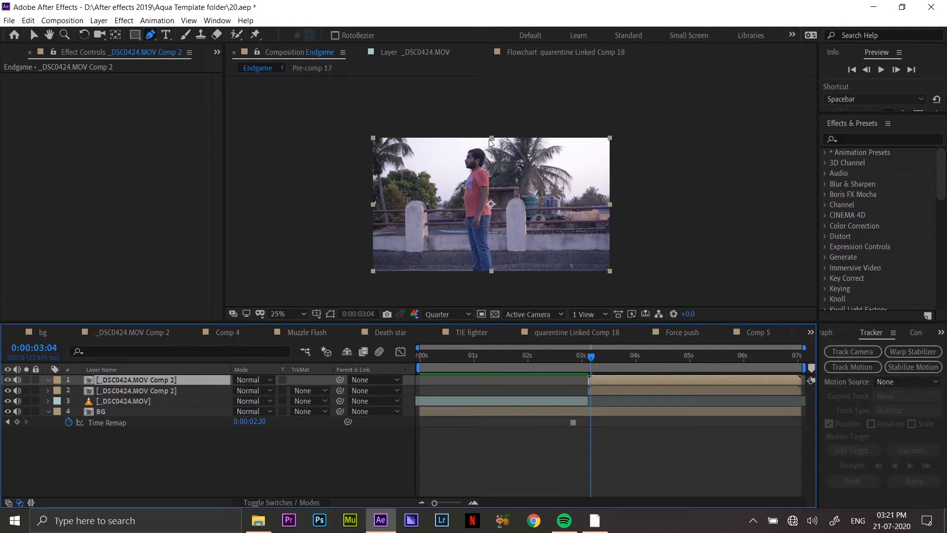
Start a new mask on the upper _DSC0424.MOV Comp 2 layer with a jagged six-point edge just above the man's head.
scroll(491, 139, up, 2)
click(417, 162)
click(444, 143)
click(450, 135)
click(471, 143)
click(500, 158)
click(511, 148)
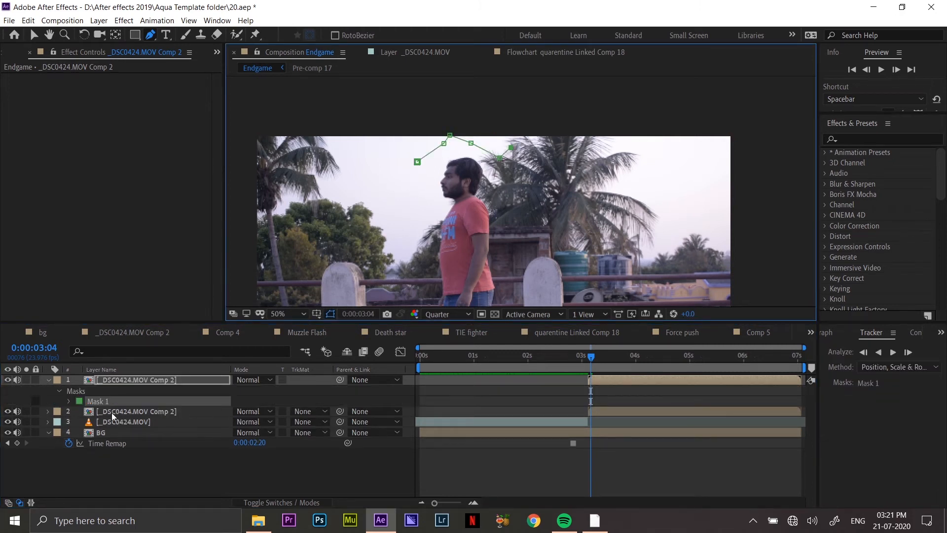
click(78, 399)
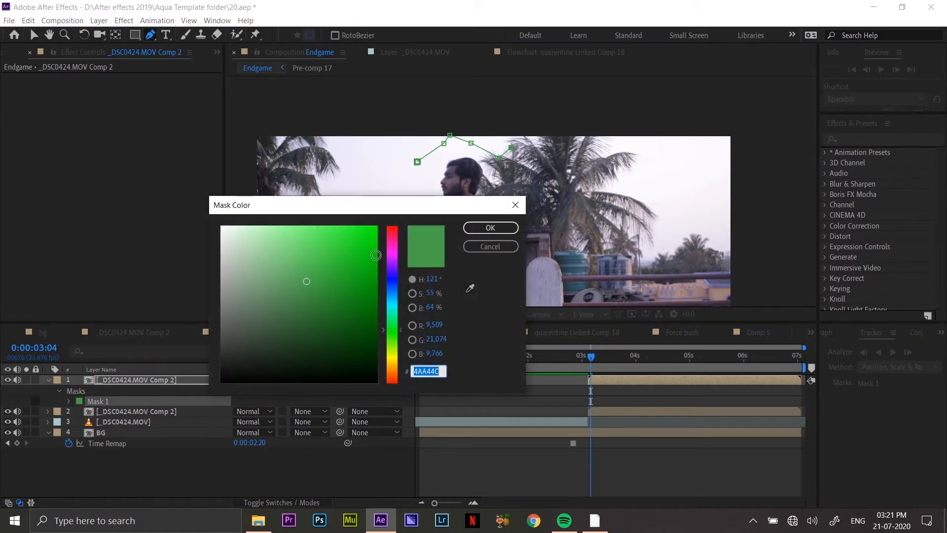
drag(384, 323, 393, 223)
click(380, 280)
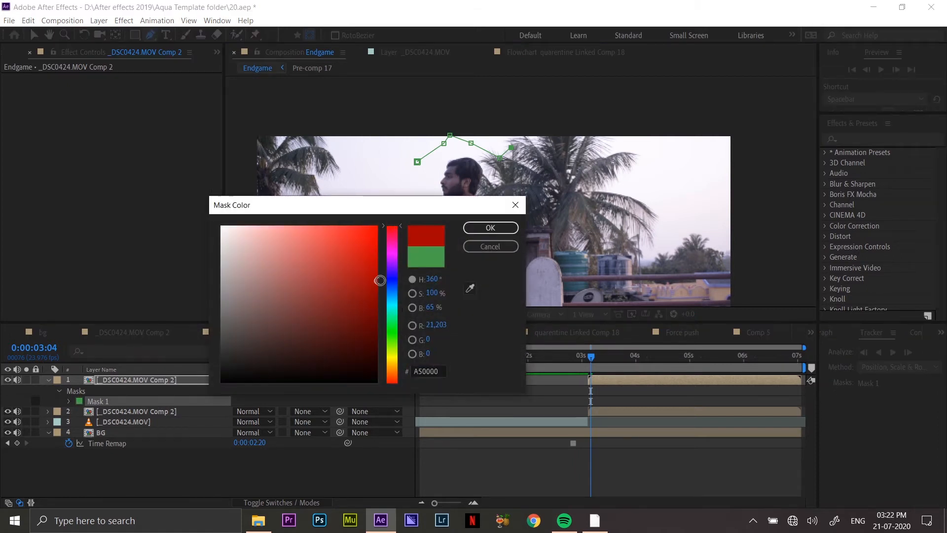
click(477, 229)
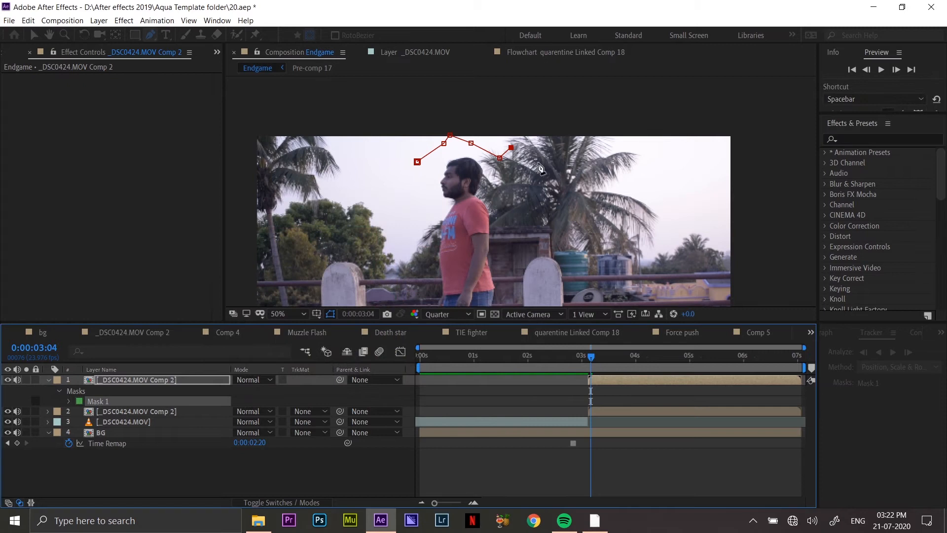
click(517, 173)
click(485, 178)
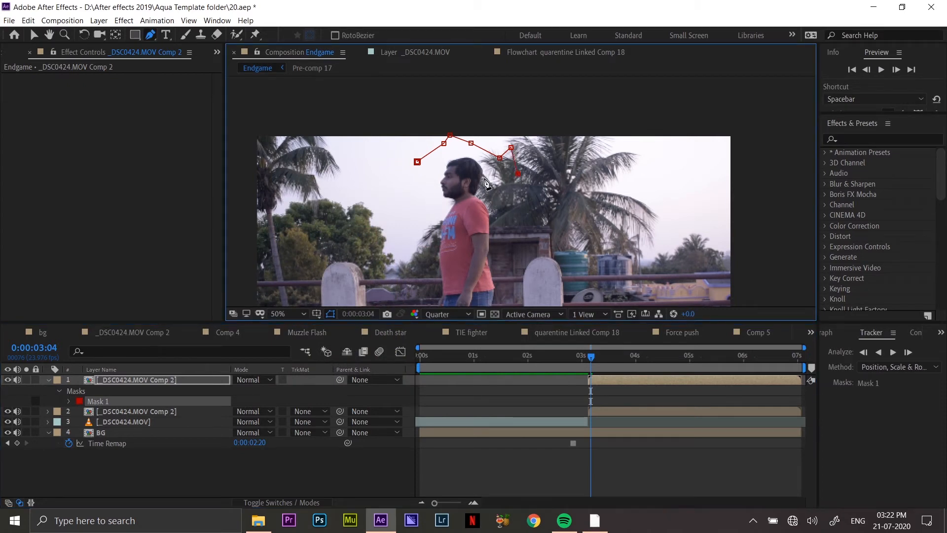
click(456, 192)
click(430, 198)
click(364, 190)
key(ctrl+z)
key(ctrl+z)
key(ctrl+z)
key(ctrl+z)
key(ctrl+z)
key(ctrl+z)
Change the new Mask 1's outline color to red AB0314.
click(79, 401)
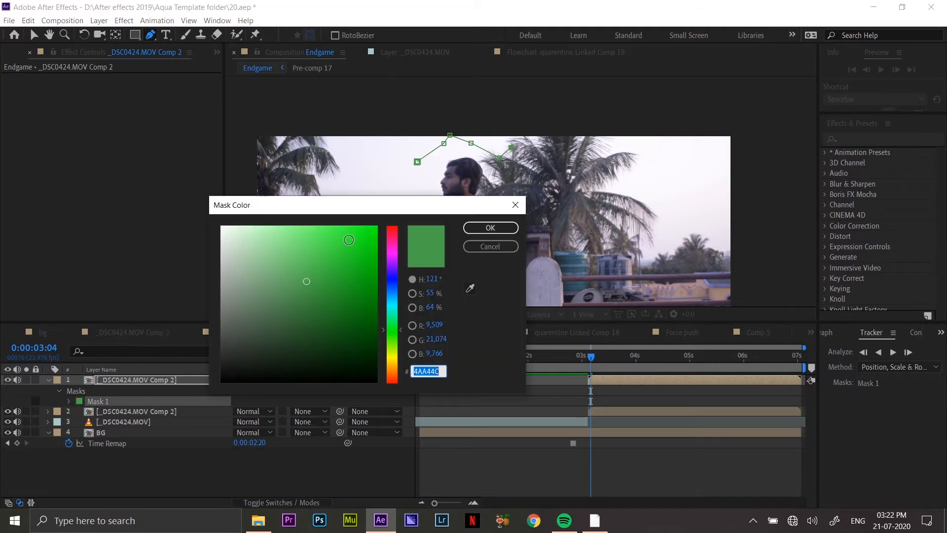
click(392, 228)
drag(370, 241, 374, 276)
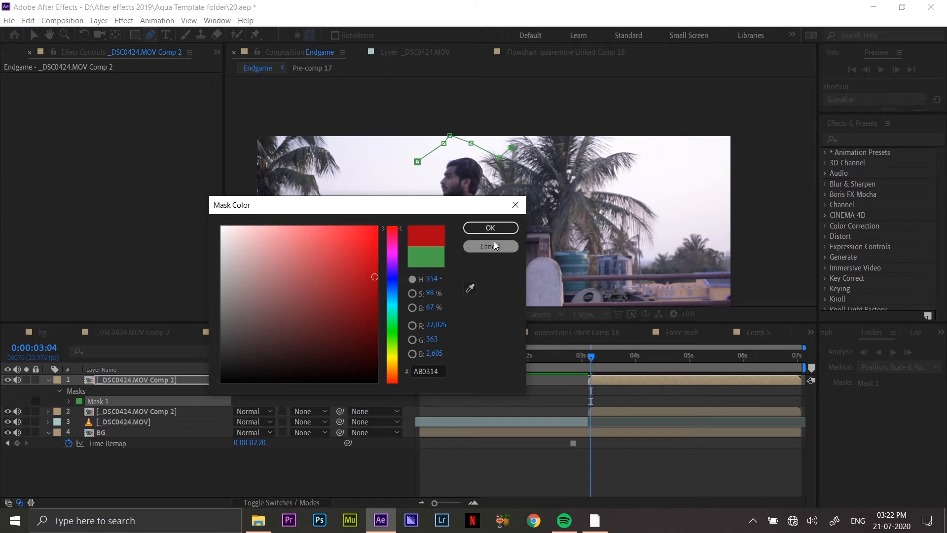
click(490, 227)
Continue the mask path around above the jagged edge and close it as a band over the man's head.
click(500, 124)
click(455, 122)
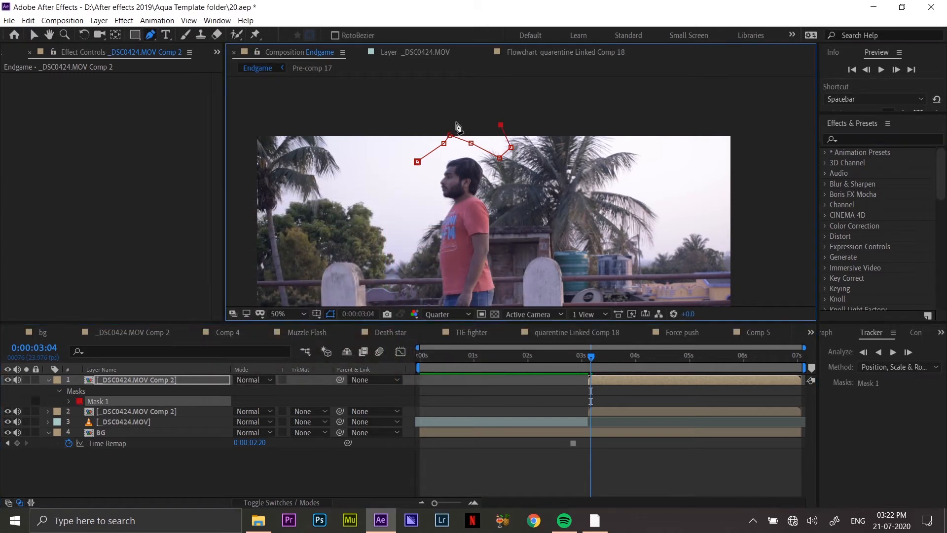
click(418, 118)
click(416, 147)
click(398, 151)
click(418, 162)
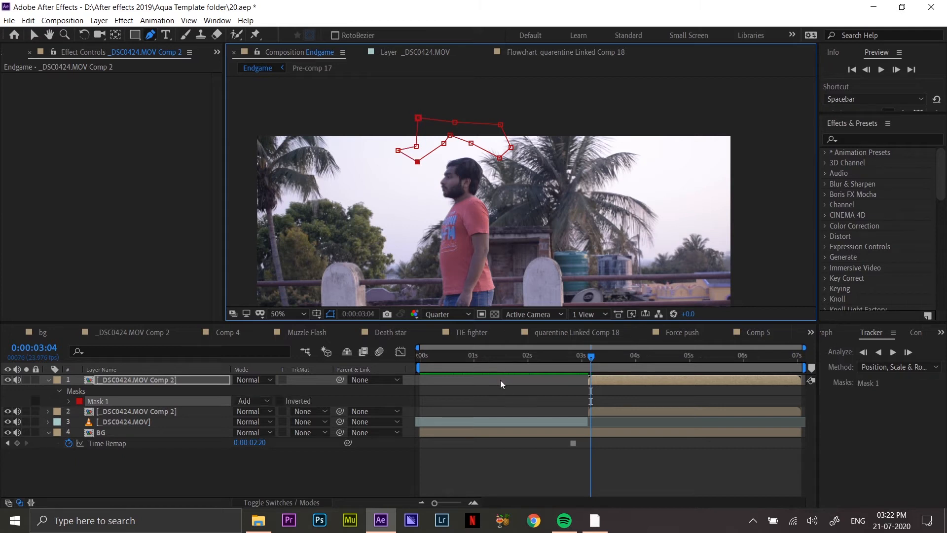
Keyframe the new Mask 1's path at 0:00:03:04 and set its feather to 11 pixels.
click(72, 406)
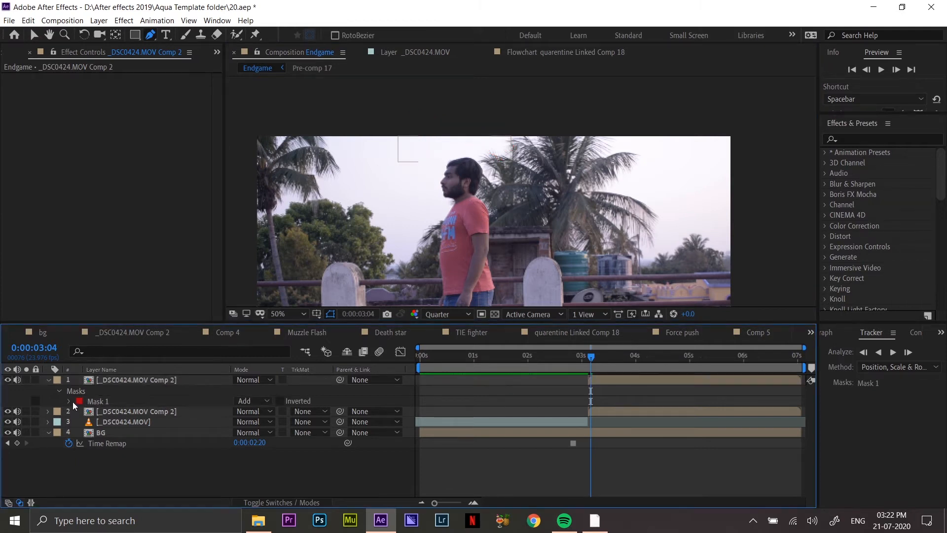
click(69, 400)
click(125, 411)
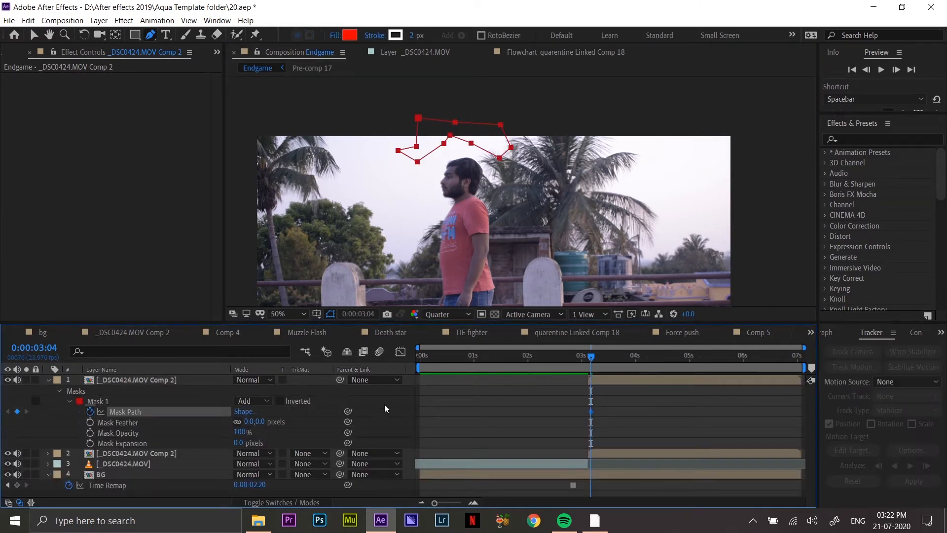
click(180, 422)
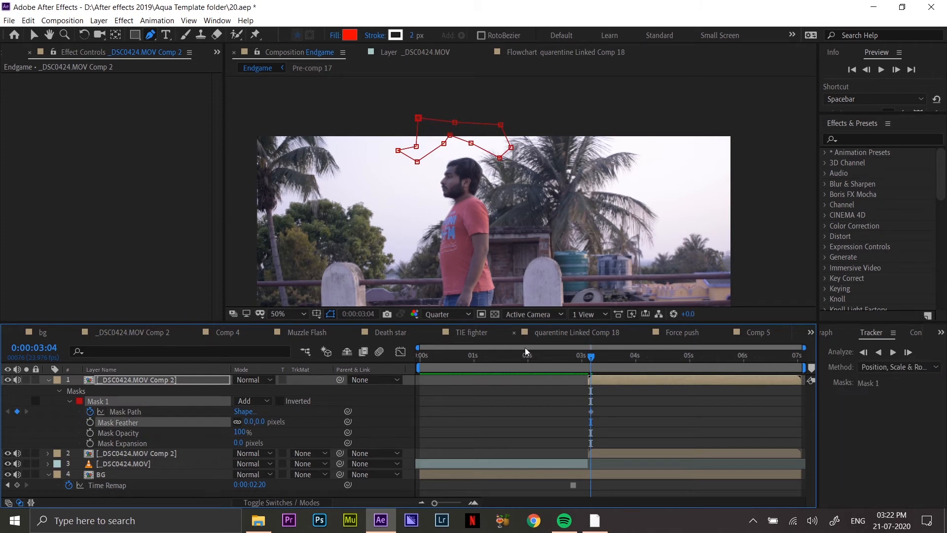
drag(266, 421, 268, 423)
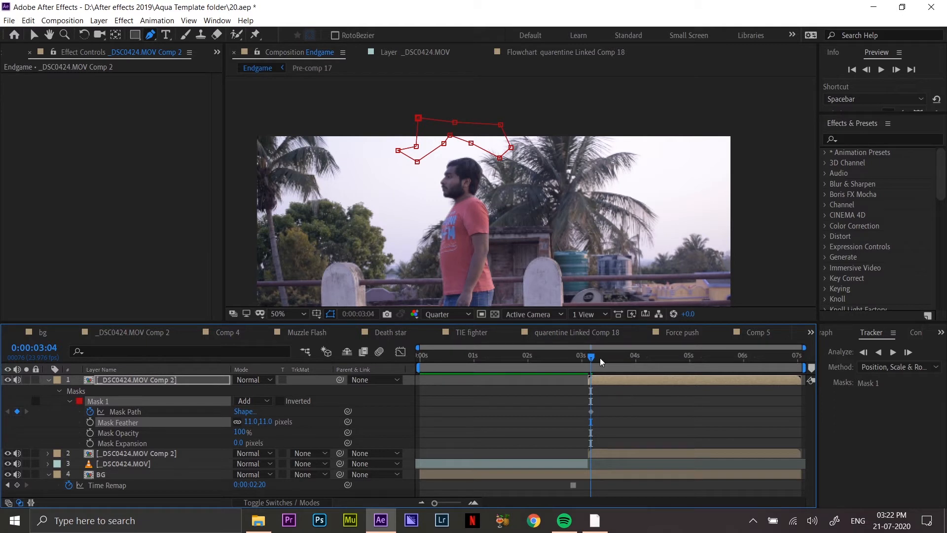
At 0:00:03:17, move the whole mask down onto the man's head and reshape its lower edge around his face.
drag(607, 363, 621, 360)
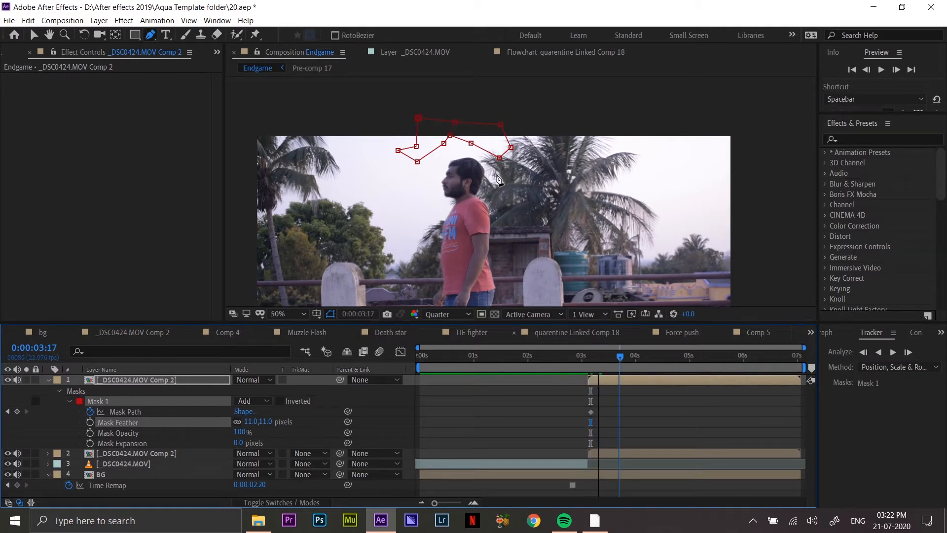
drag(500, 157, 509, 174)
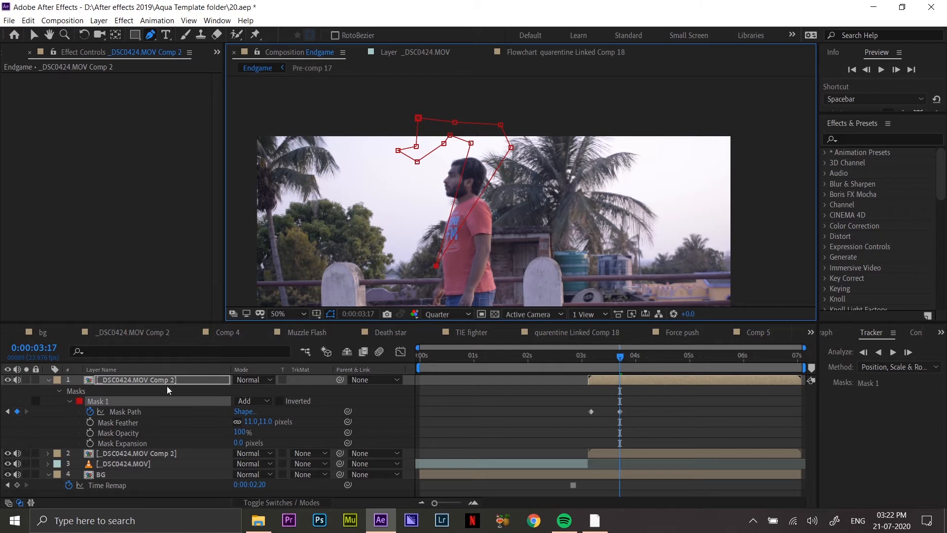
key(ctrl+z)
drag(500, 159, 511, 194)
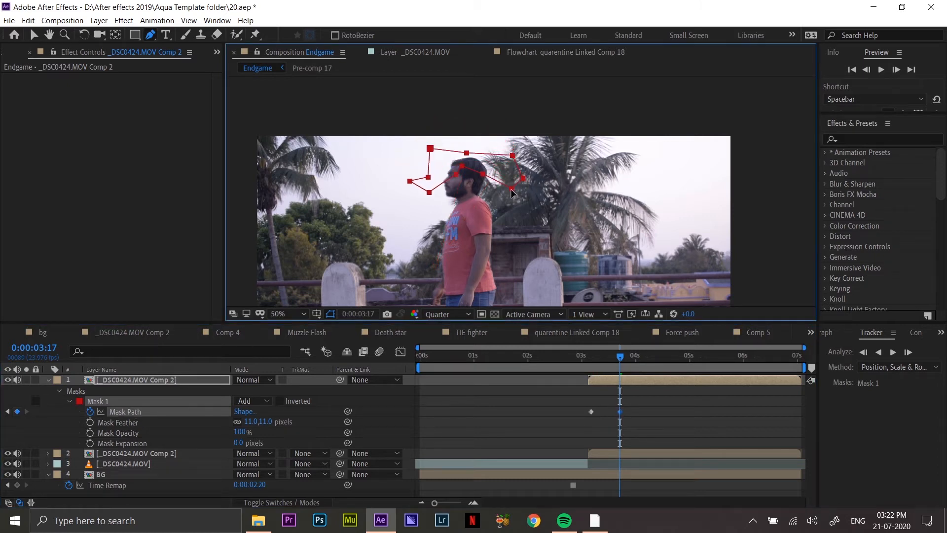
click(132, 422)
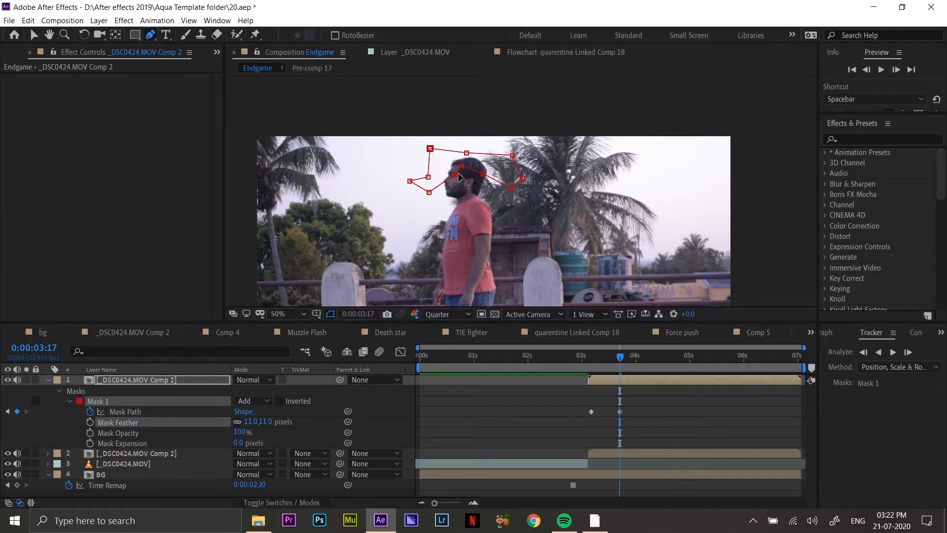
click(464, 183)
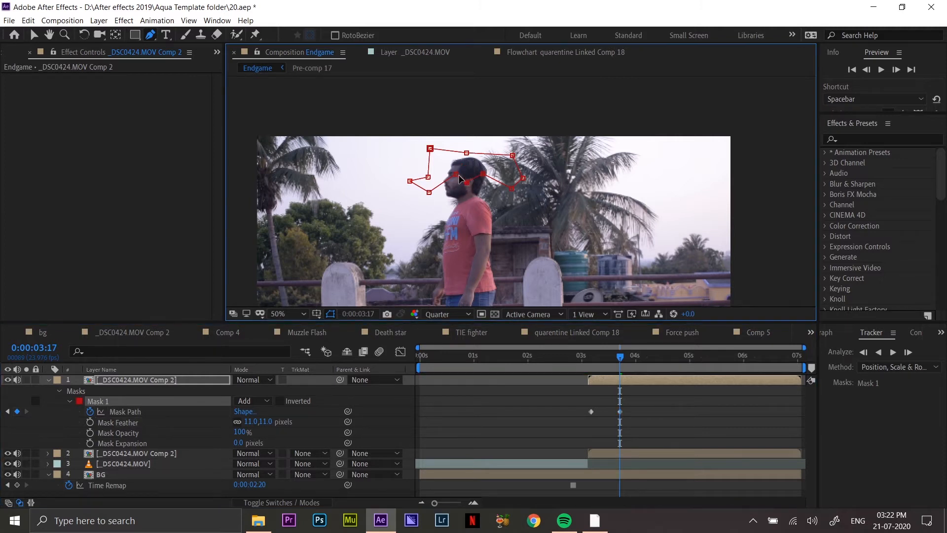
drag(430, 192, 439, 194)
At 0:00:04:07, move the whole mask down over the man's face and neck and pull its lower edge toward his shoulders.
click(652, 357)
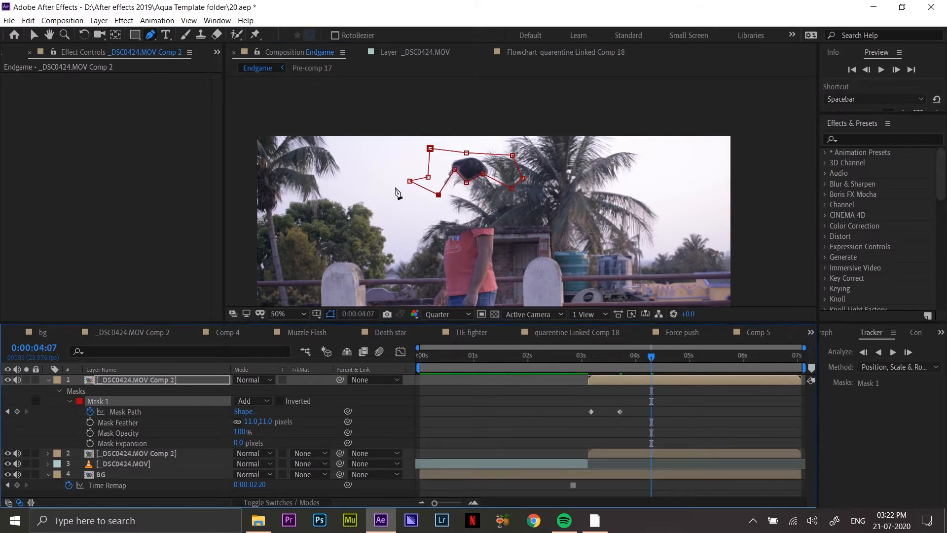
click(472, 167)
key(ctrl+z)
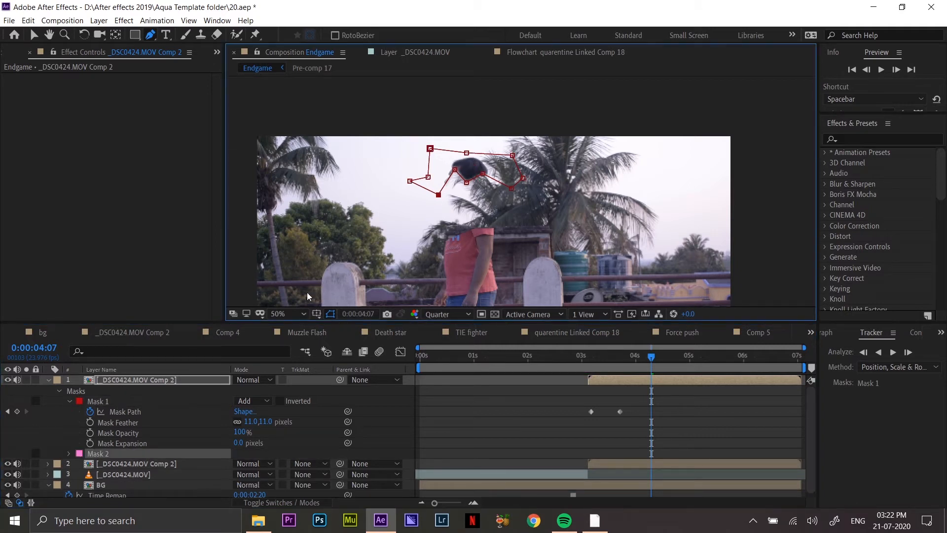
click(125, 412)
drag(521, 209, 524, 216)
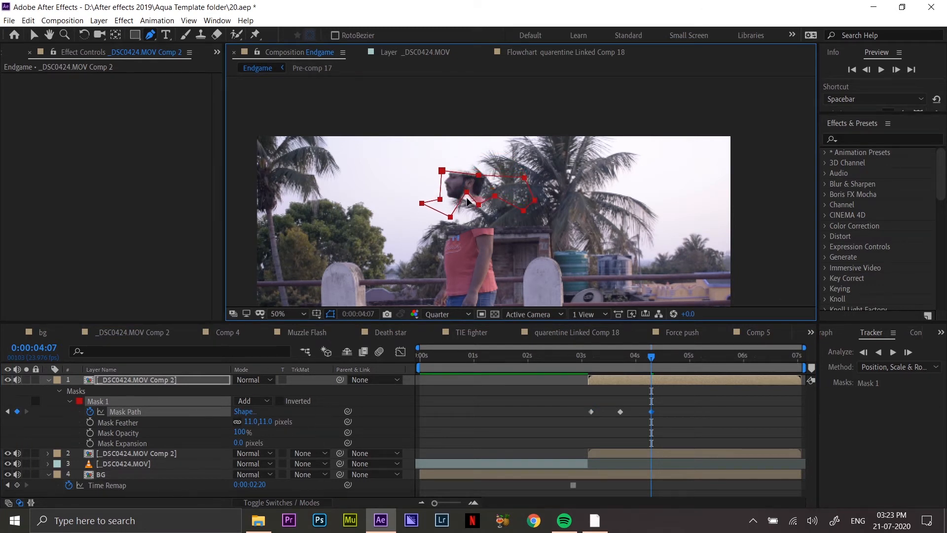
key(shift+Down)
key(shift+Down)
key(shift+Up)
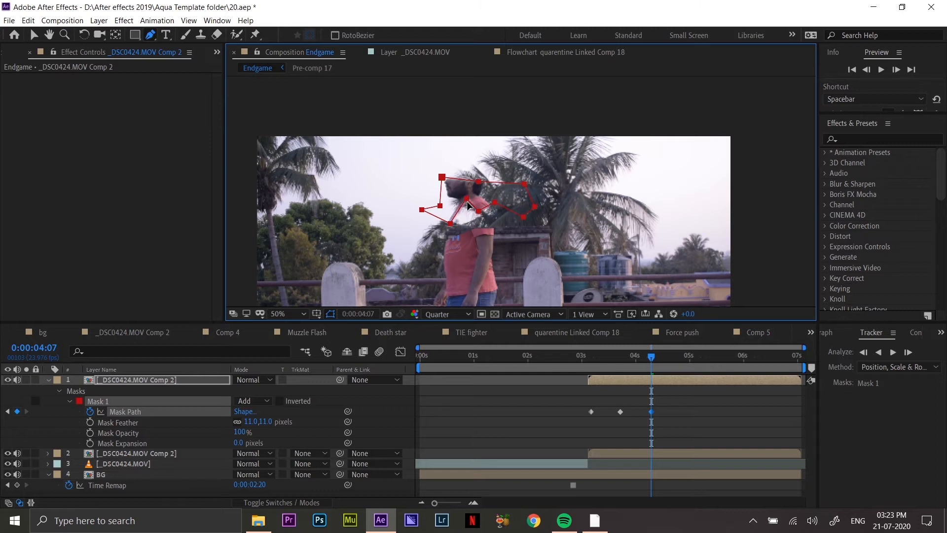
click(144, 436)
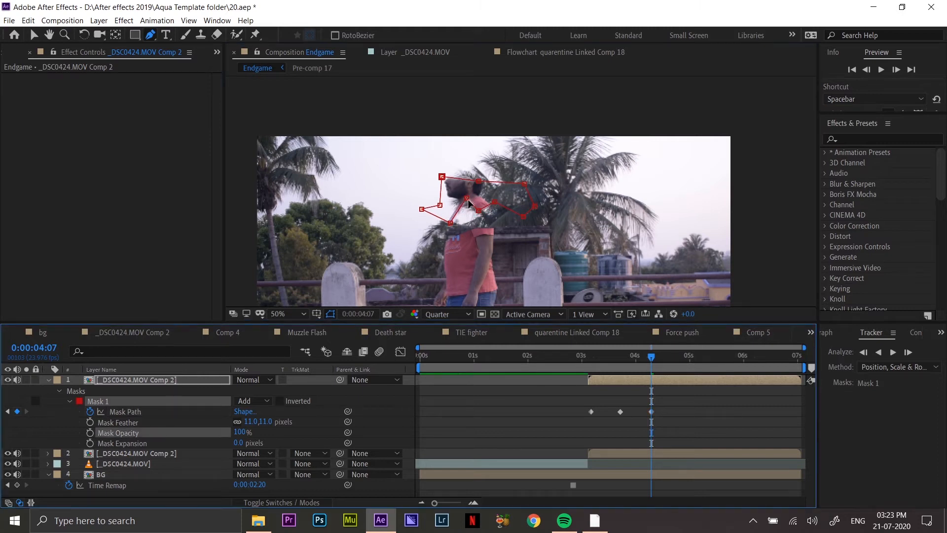
drag(466, 199, 466, 226)
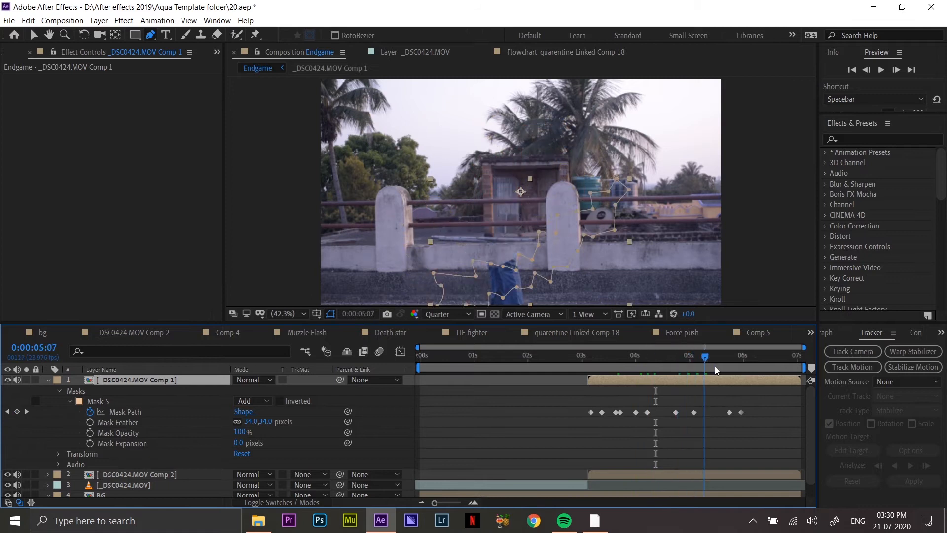
Pre-compose the masked _DSC0424.MOV Comp 1 layer into a composition named dust.
click(744, 367)
right_click(173, 383)
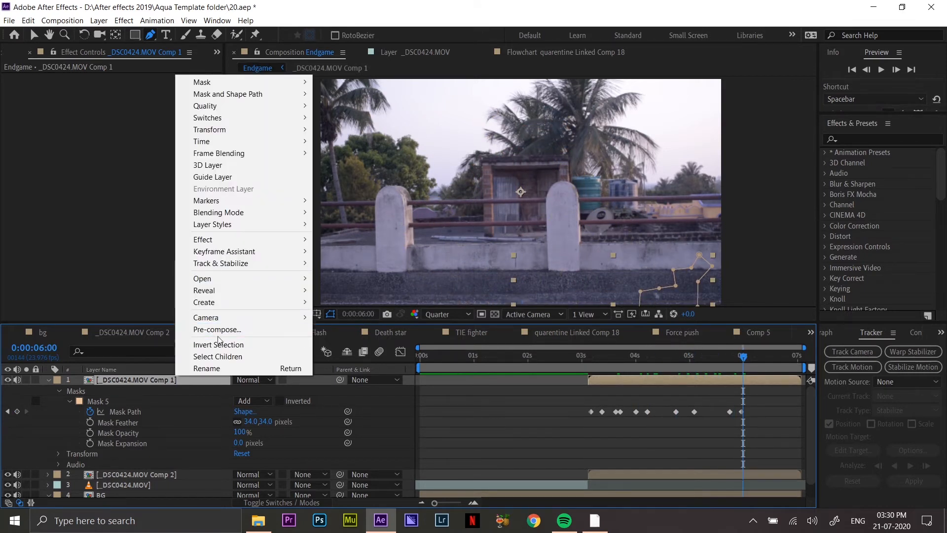
click(218, 330)
text(dust)
key(Return)
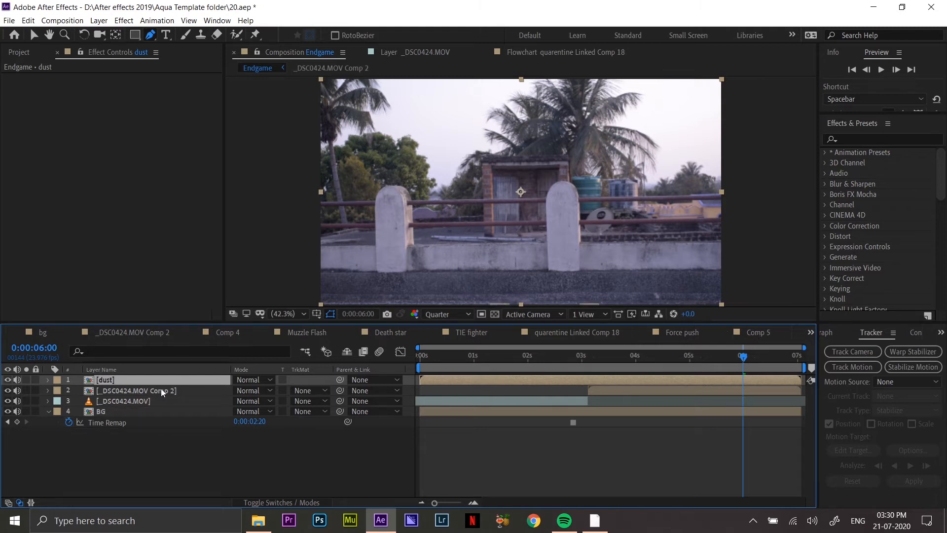
Open the dust composition and apply the Photo Filter effect to its _DSC0424.MOV Comp 1 layer.
double_click(133, 381)
click(859, 139)
text(ph)
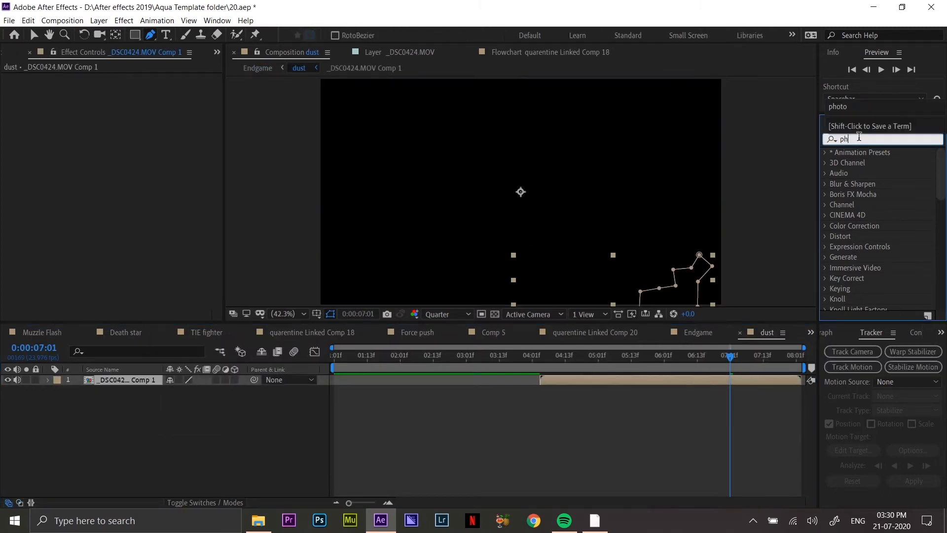
text(oto)
drag(869, 163, 106, 170)
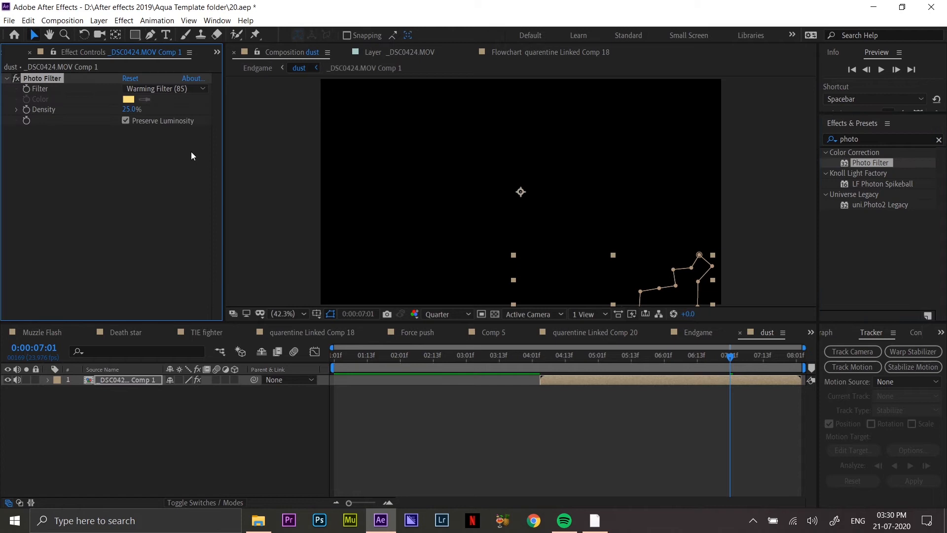
With the fragment in view at 0:00:06:07, set the Photo Filter to Custom with the dark red color 210303.
click(682, 367)
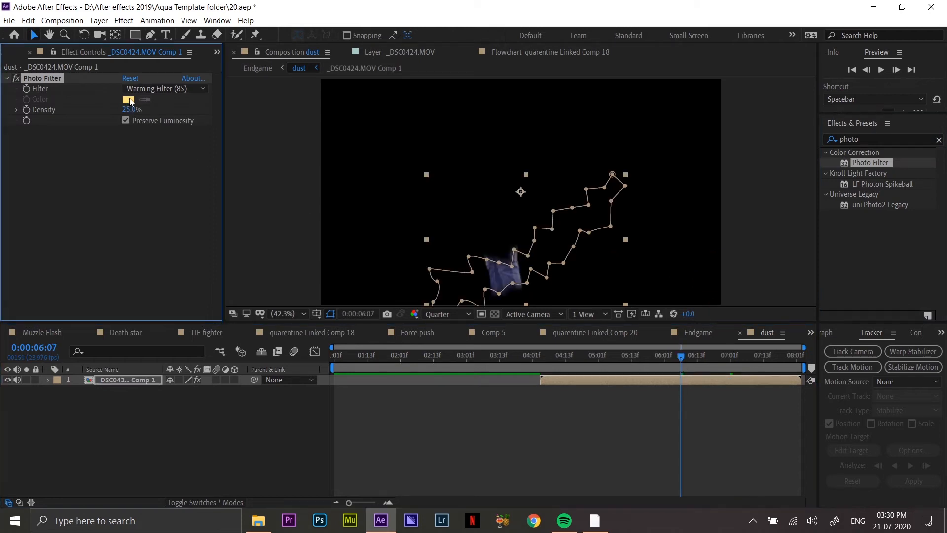
click(165, 88)
click(178, 339)
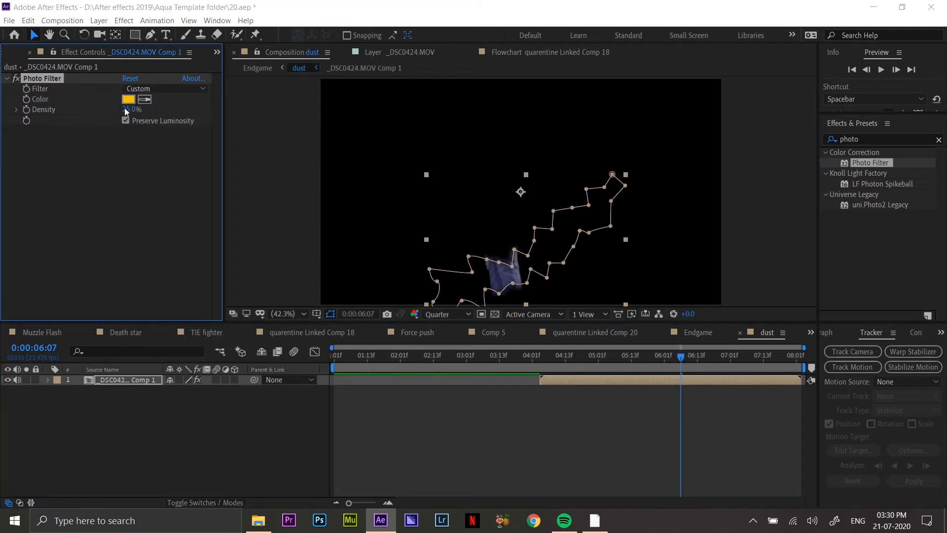
click(128, 100)
drag(392, 278, 396, 223)
mouse_move(361, 351)
mouse_down()
mouse_move(320, 349)
mouse_move(364, 361)
mouse_up()
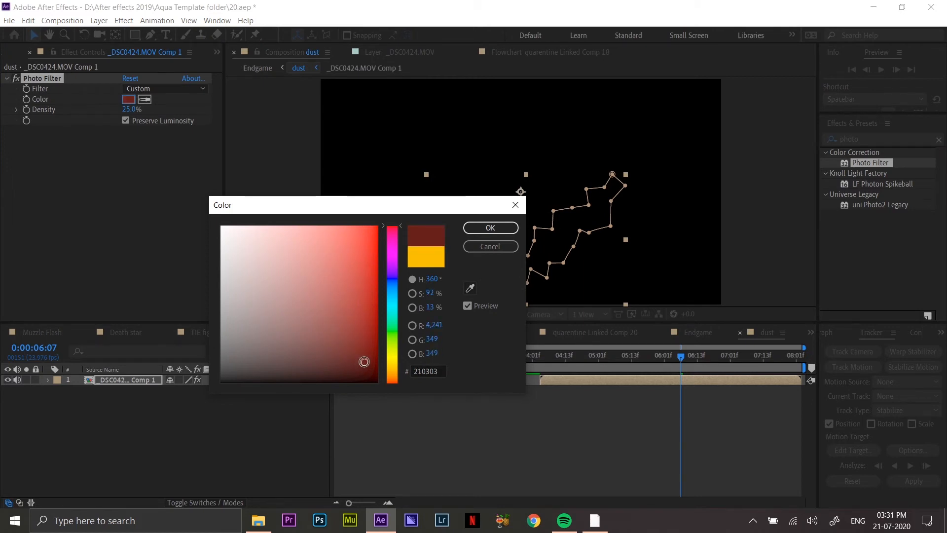
click(490, 227)
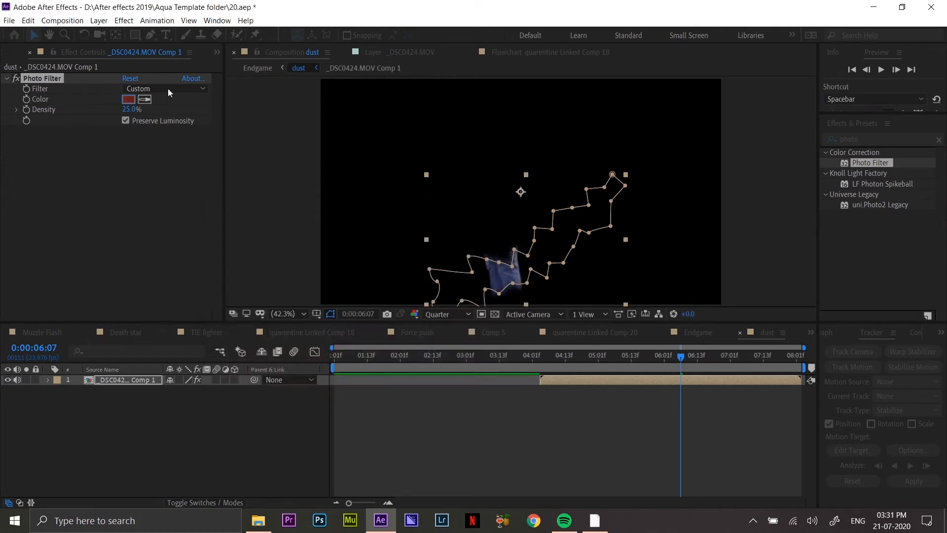
Find the Tint effect and apply it to the _DSC0424.MOV Comp 1 layer in the dust composition.
click(168, 89)
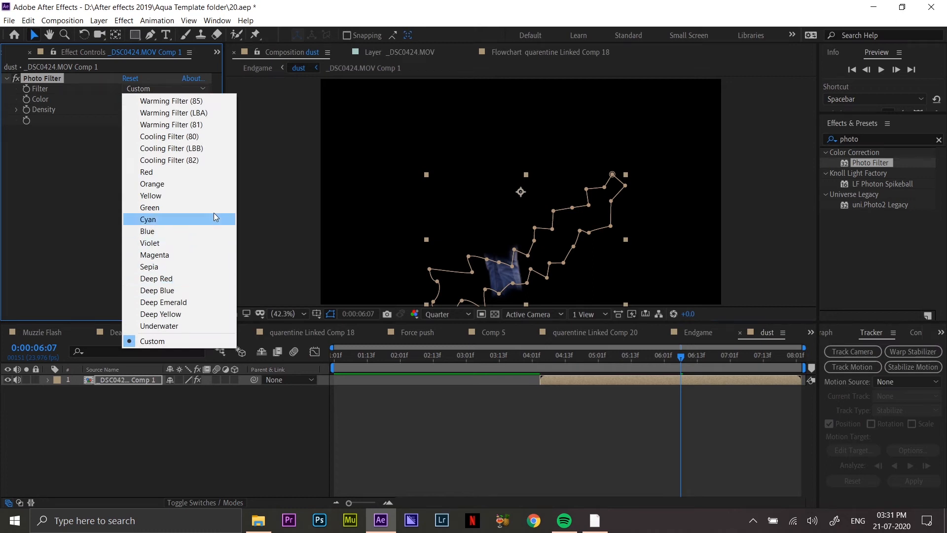
click(76, 184)
drag(891, 139, 834, 141)
text(tint)
double_click(874, 196)
Change the Photo Filter color to a very dark green and set Tint's Map Black To to a dark green.
click(129, 100)
mouse_move(395, 342)
mouse_down()
mouse_move(400, 368)
mouse_move(399, 335)
mouse_up()
drag(276, 365, 394, 331)
click(490, 228)
click(129, 141)
click(369, 369)
click(489, 229)
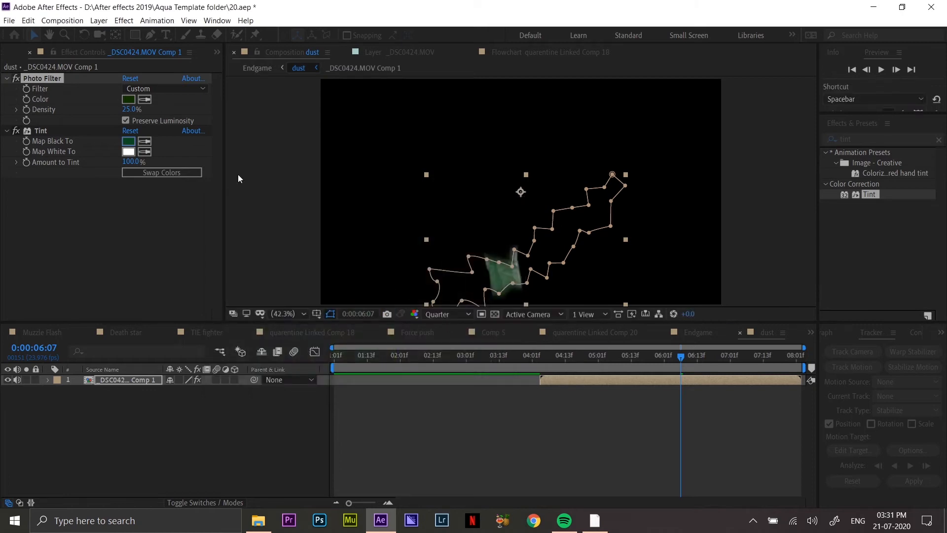
Set Tint's Amount to Tint to 23% and the Photo Filter's Density to 50%.
click(130, 162)
text(23)
key(Return)
click(131, 110)
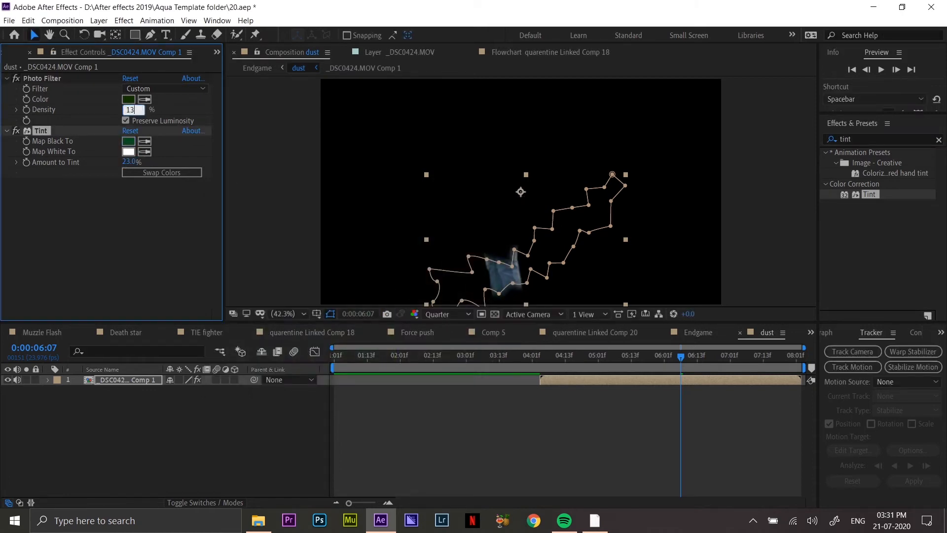
text(13)
key(Return)
text(60)
key(Return)
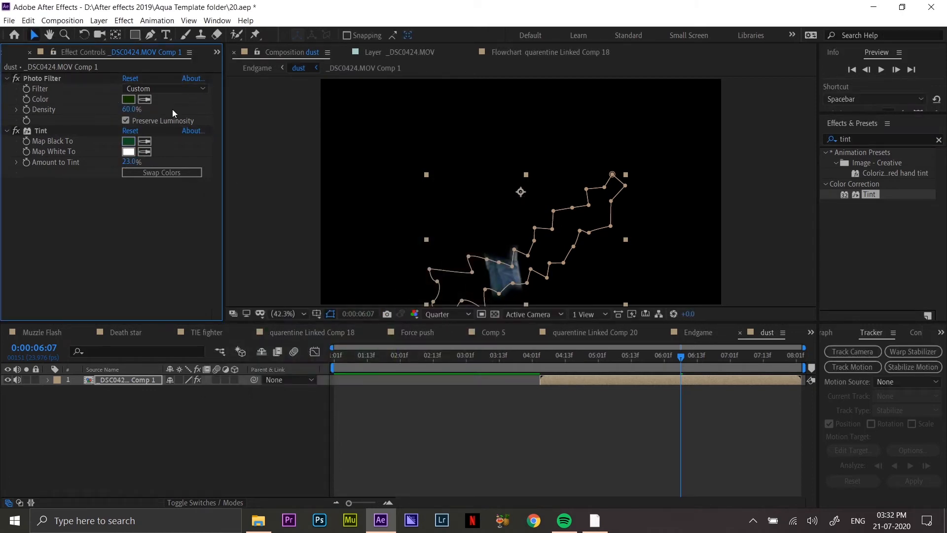
click(132, 109)
text(50)
key(Return)
In the Endgame composition, add a full-size black solid on top and trim its start to about 3 seconds.
click(811, 332)
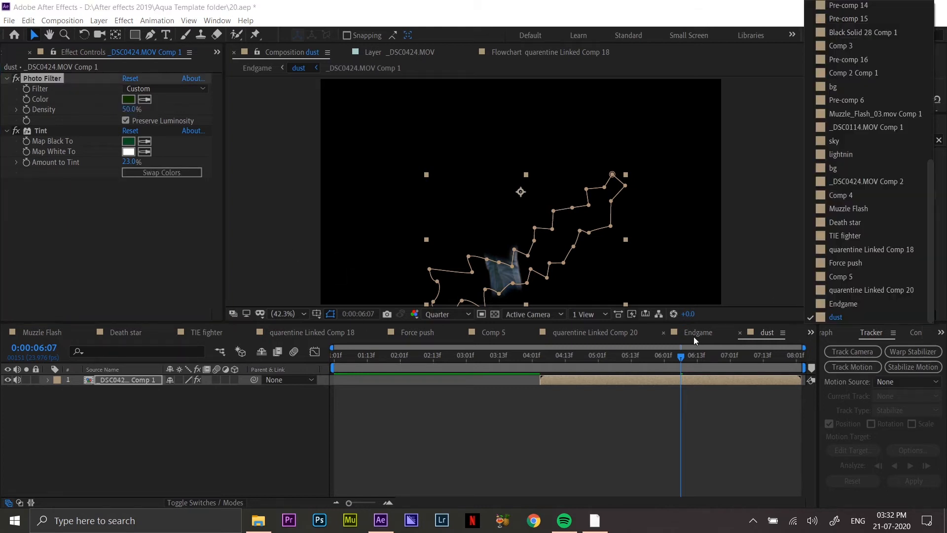
click(695, 334)
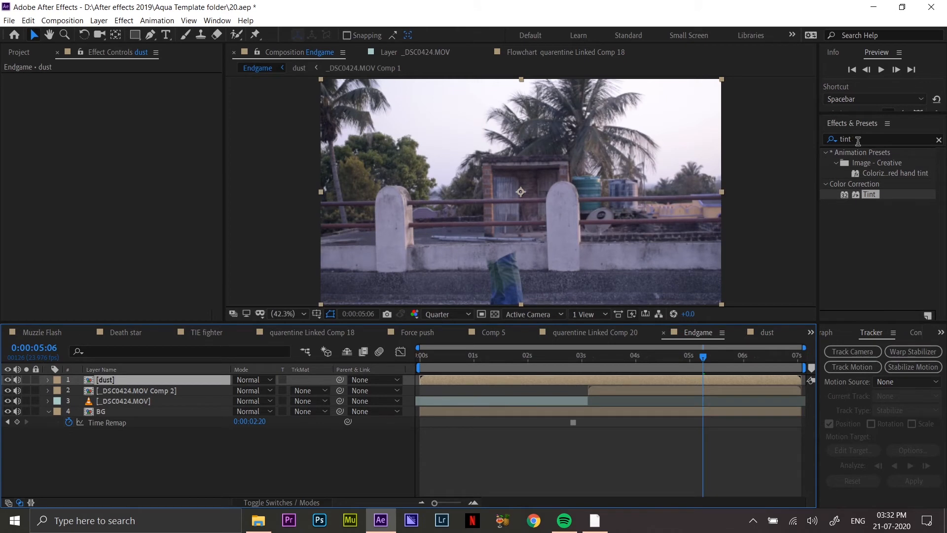
key(ctrl+y)
click(465, 332)
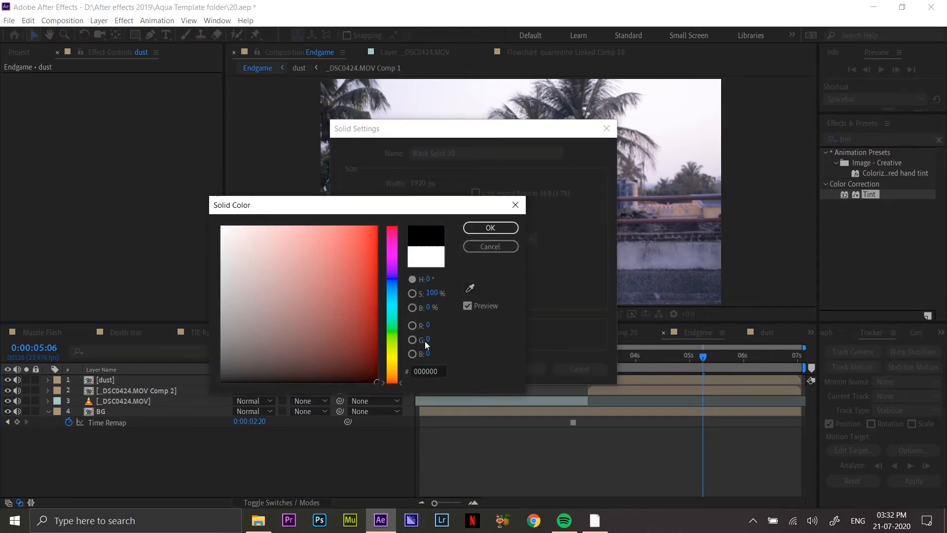
click(491, 228)
click(533, 369)
drag(420, 379, 584, 379)
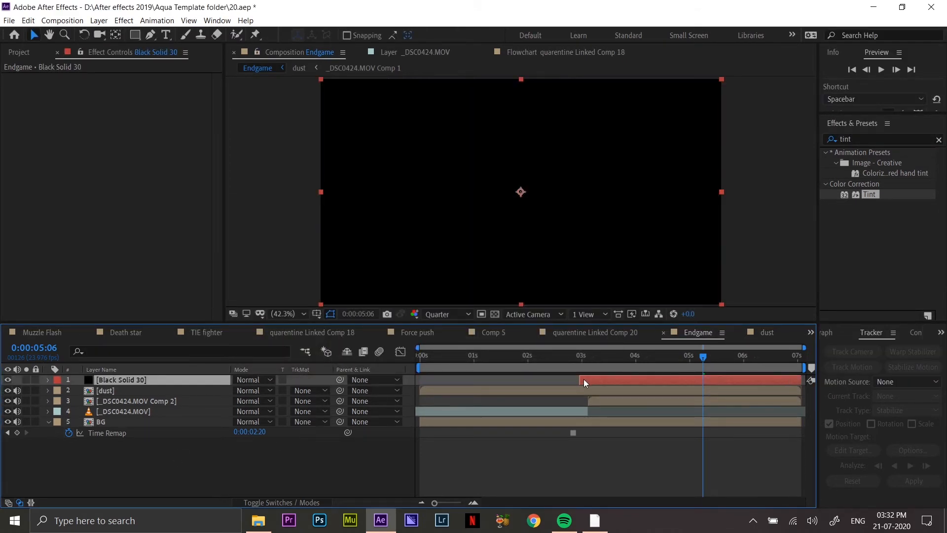
Close the Red Giant web page and apply the Trapcode Particular effect to the black solid.
click(869, 139)
text(ti)
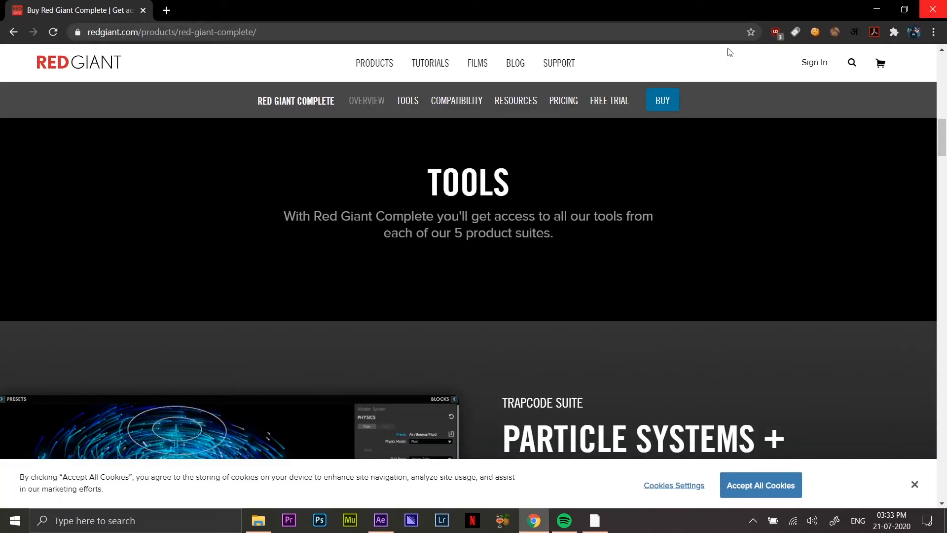
click(941, 5)
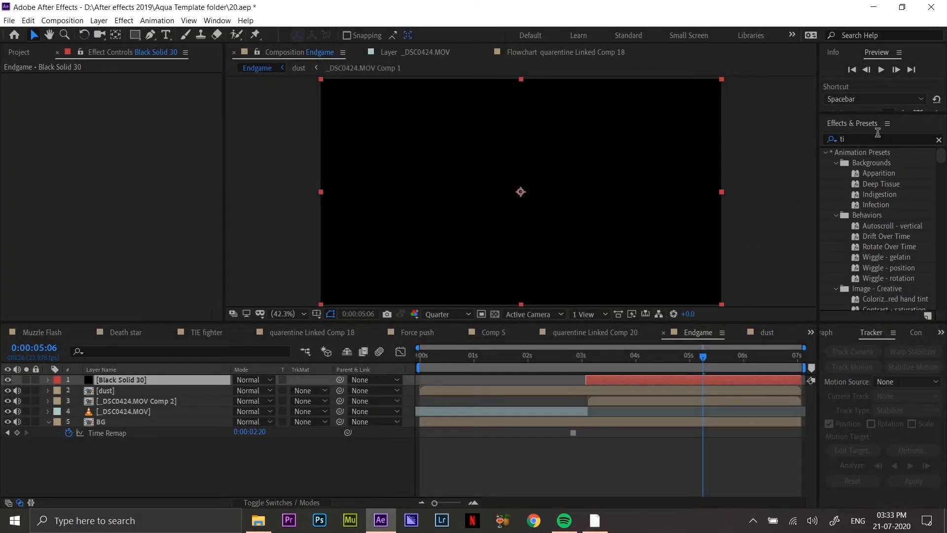
click(877, 138)
text(t)
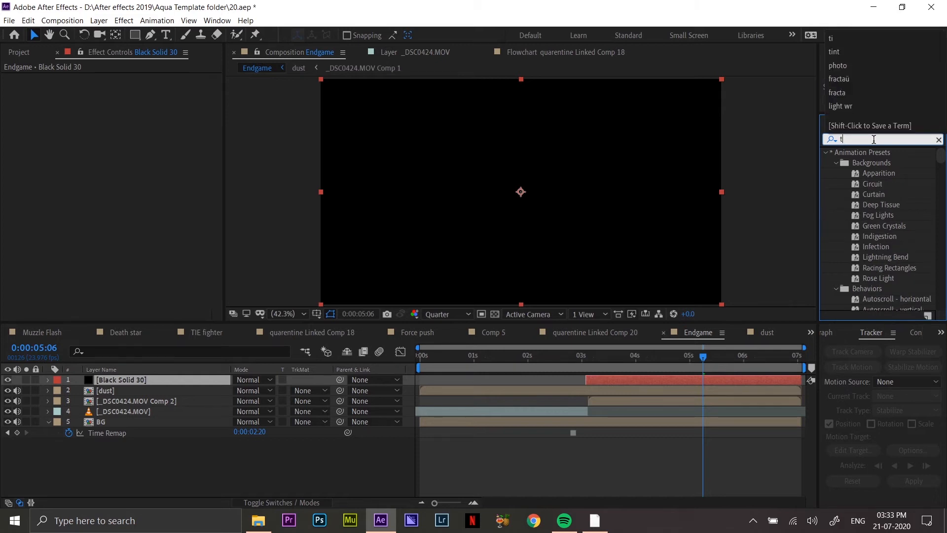
key(BackSpace)
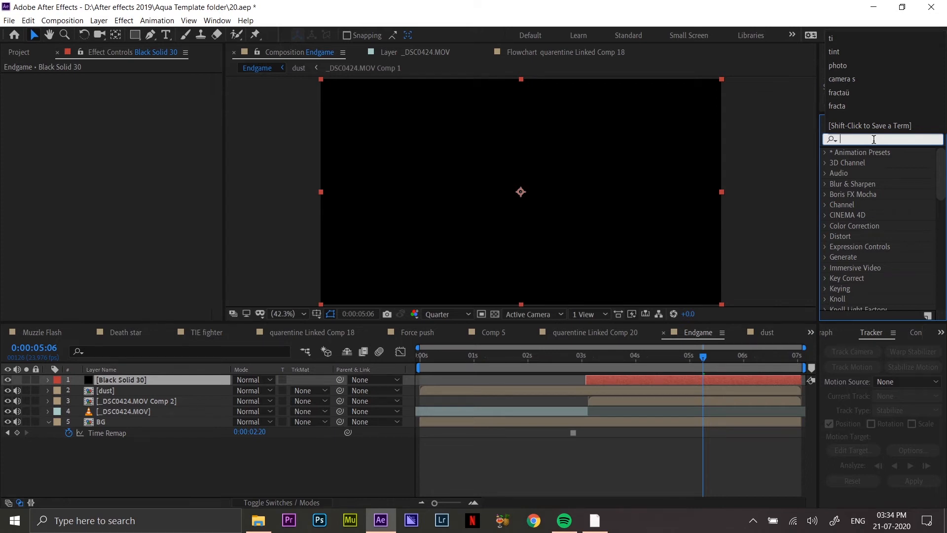
text(parti)
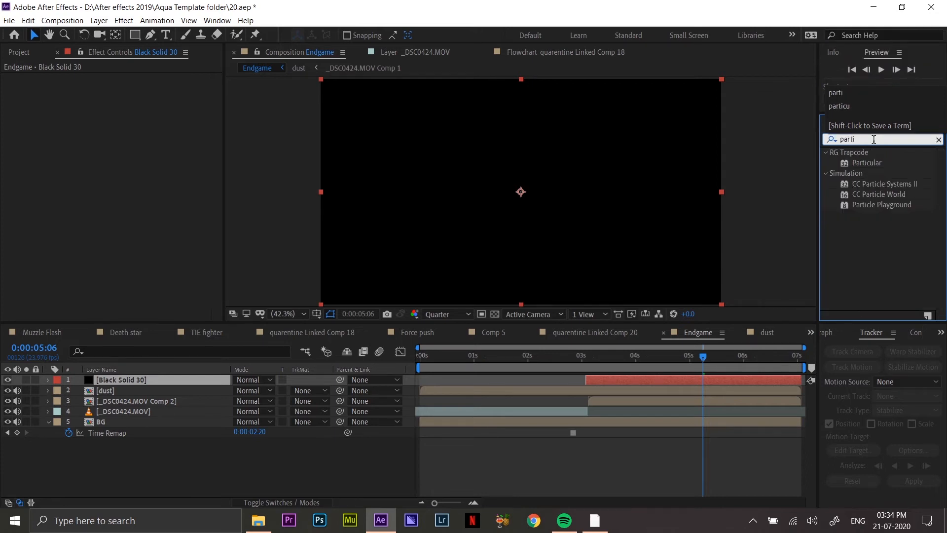
drag(859, 160, 359, 166)
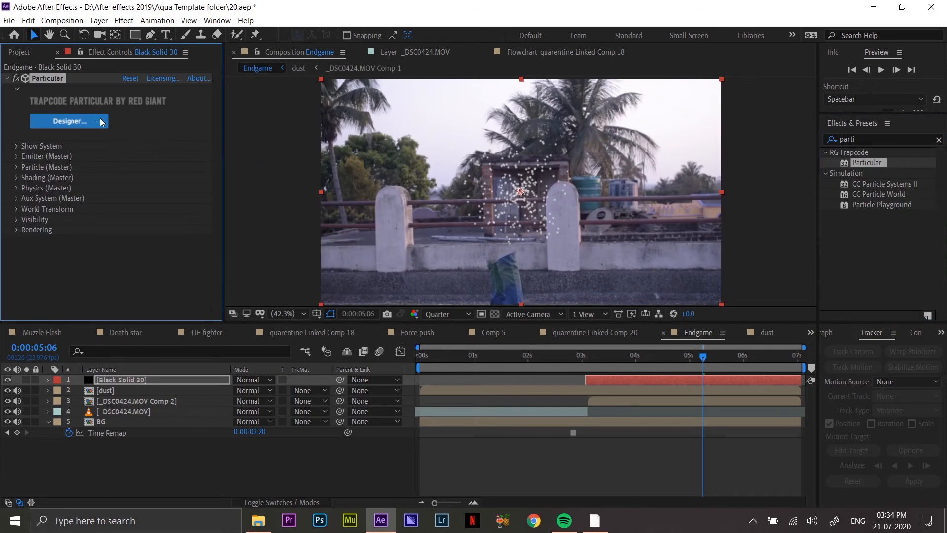
Expand Particular's Emitter (Master) settings and set Particles/sec to 1000000.
click(16, 145)
click(17, 146)
click(16, 157)
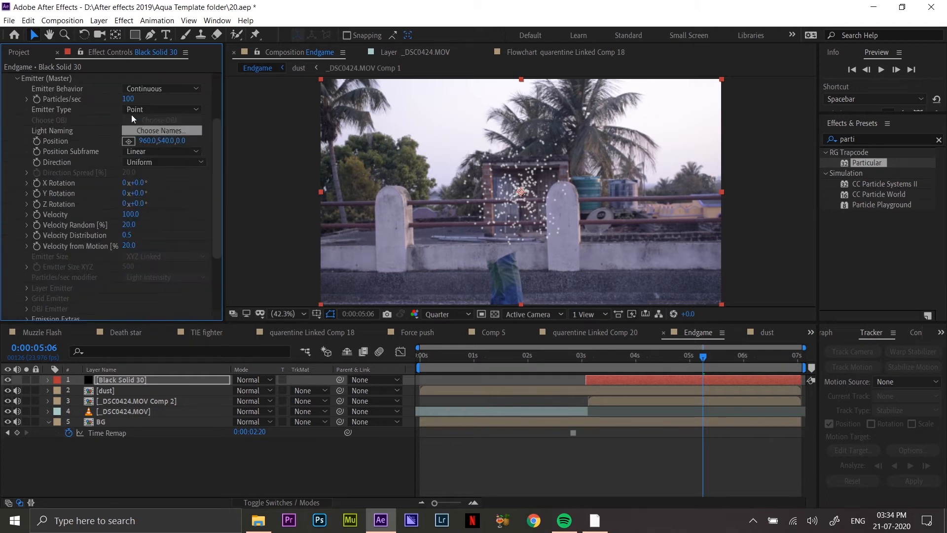
click(129, 98)
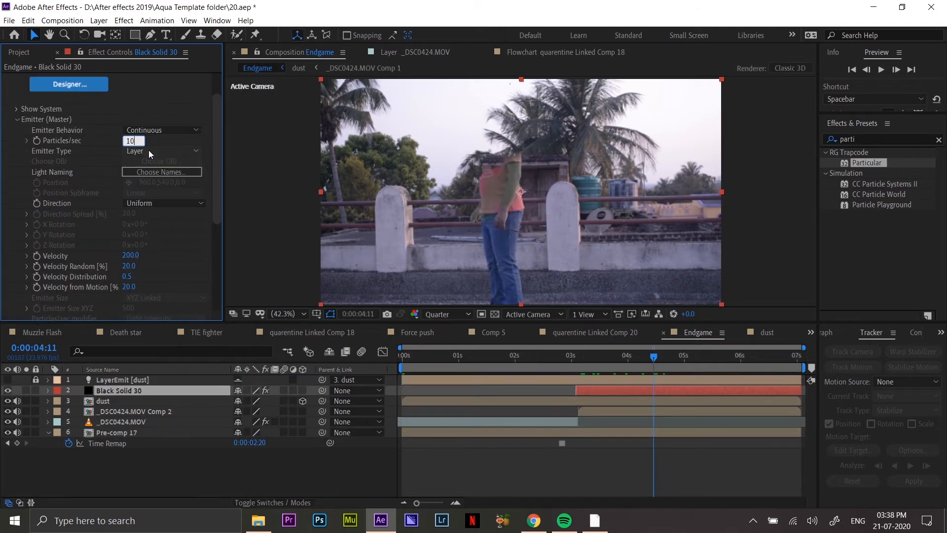
text(0000)
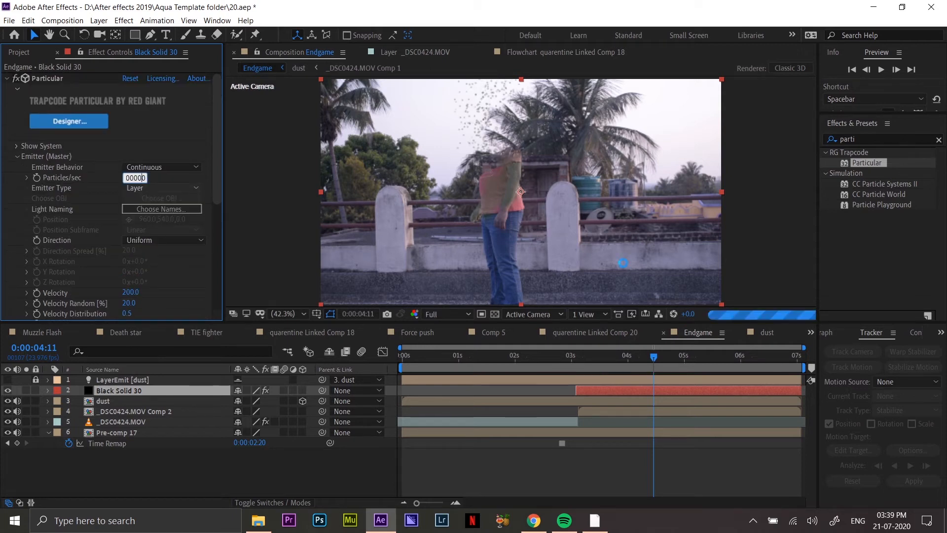
key(Return)
Set the composition's preview resolution to Quarter.
click(472, 315)
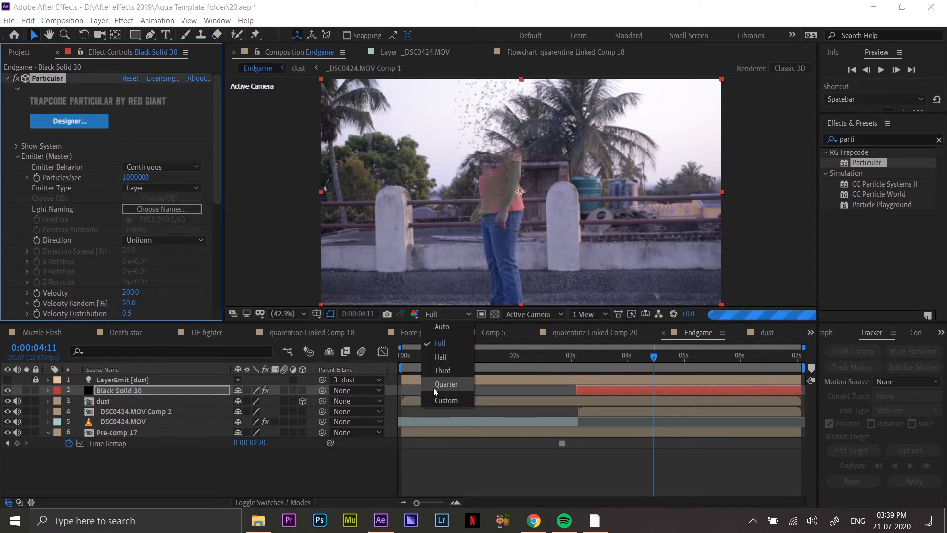
click(444, 388)
click(444, 317)
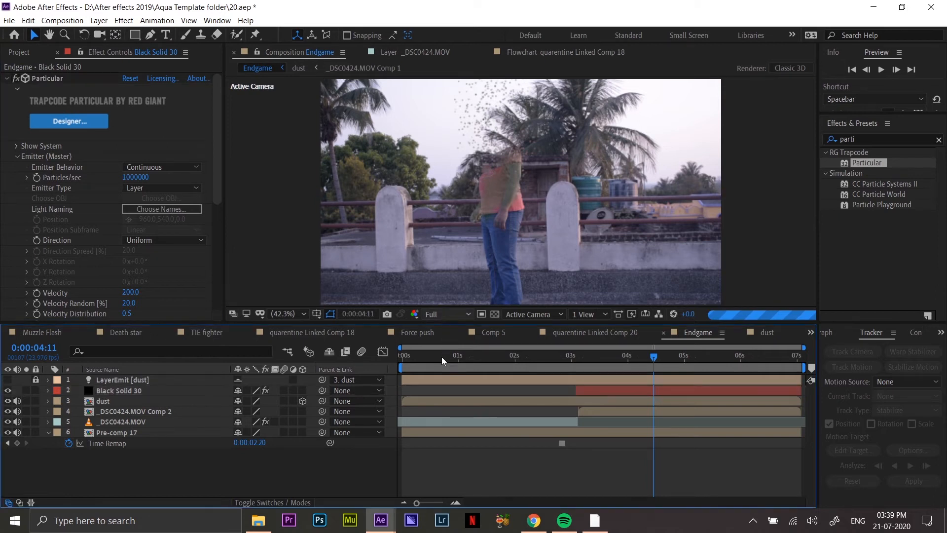
click(442, 381)
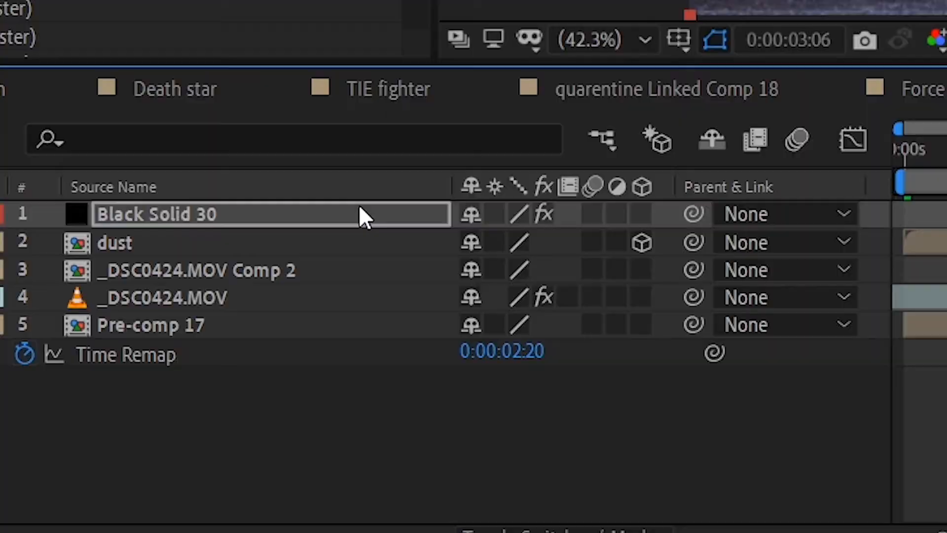
In Particular's Layer Emitter, choose the dust layer with Source and set Layer Sampling to Particle Birth Time.
click(296, 1)
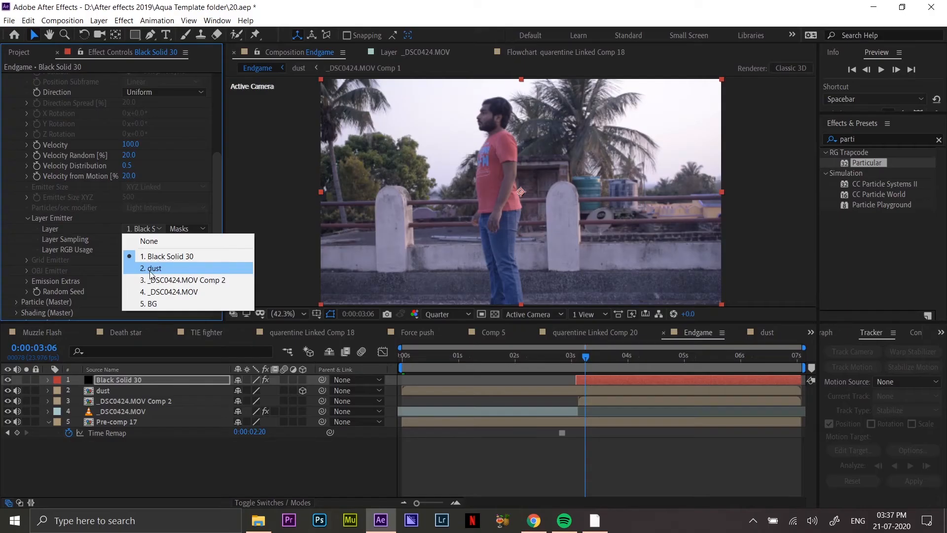
click(149, 271)
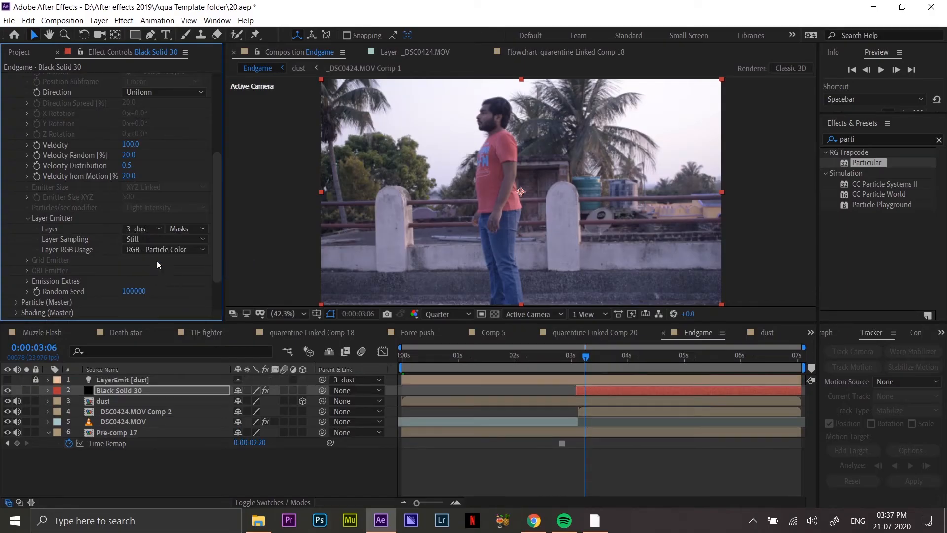
click(170, 231)
click(193, 241)
click(176, 239)
click(172, 264)
With the frame at 0:00:04:15 in view, set the Particular emitter's Velocity to 200.
click(635, 365)
click(662, 362)
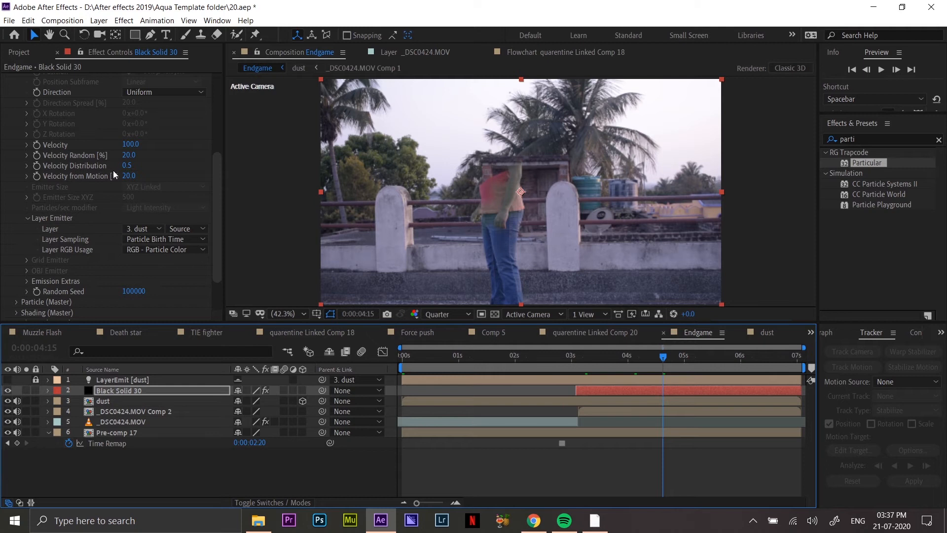
scroll(134, 178, up, 5)
scroll(146, 185, down, 3)
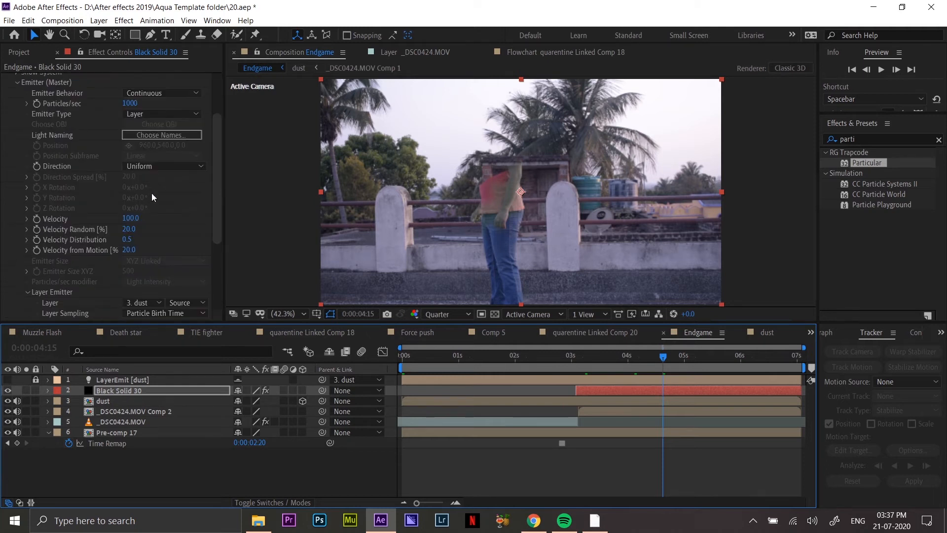
scroll(152, 193, down, 3)
drag(183, 180, 143, 184)
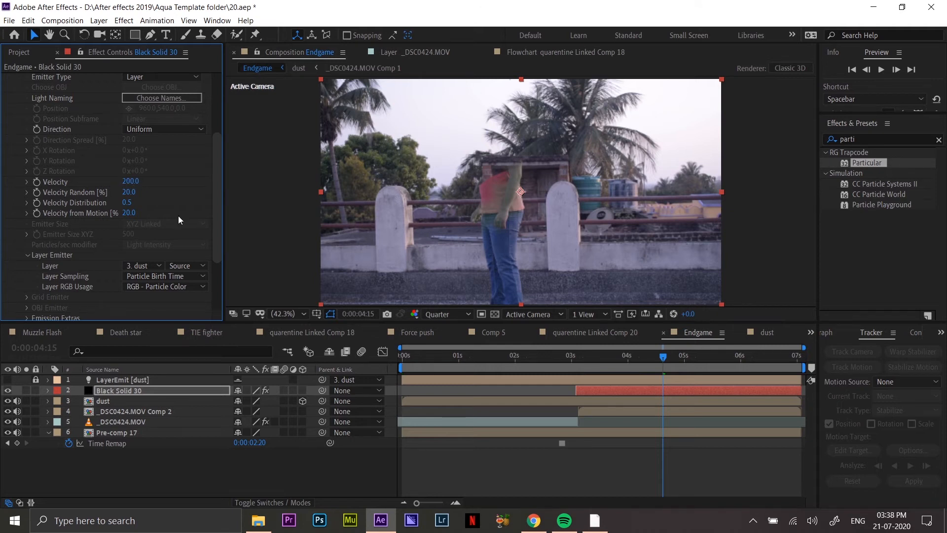
With the frame at 0:00:04:11 in view, set the Particular emitter's Particles/sec to 100000.
scroll(183, 237, down, 3)
scroll(168, 269, down, 3)
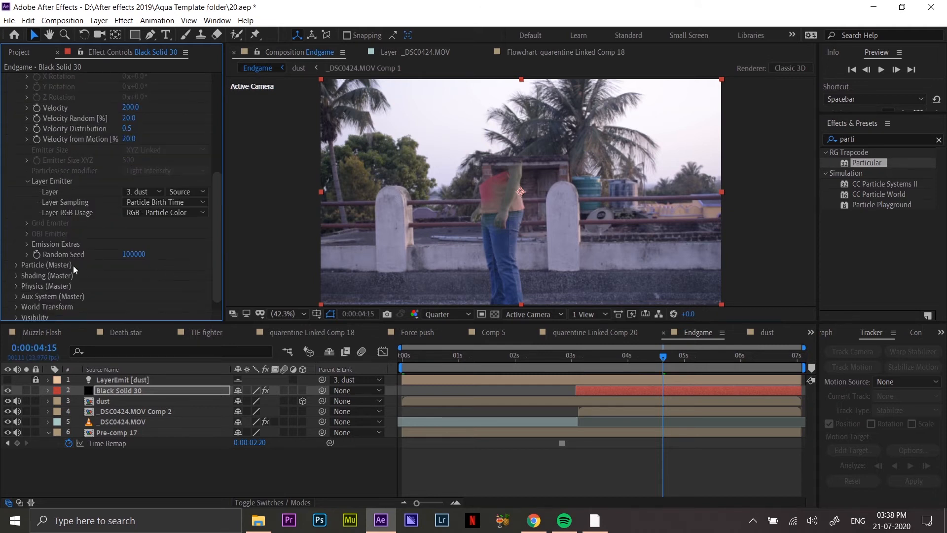
scroll(70, 265, up, 12)
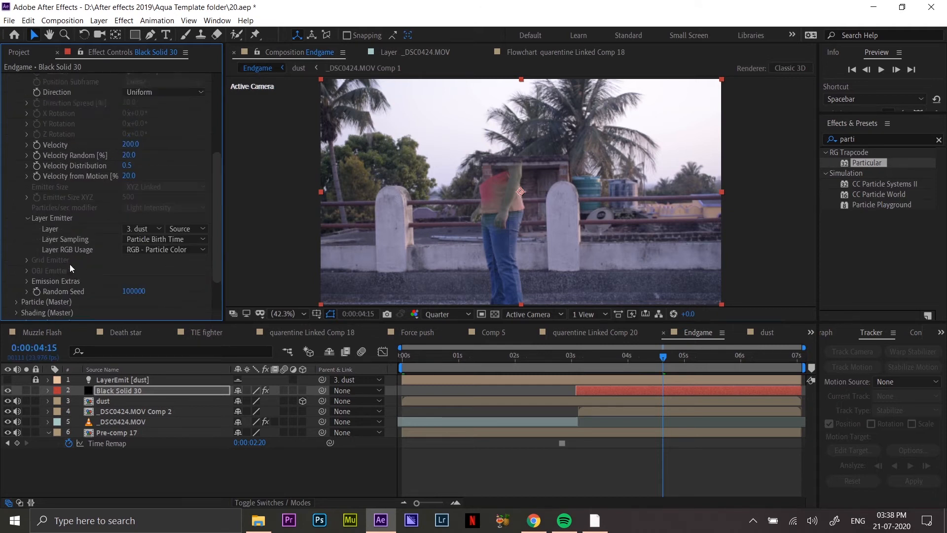
click(580, 366)
drag(606, 360, 653, 360)
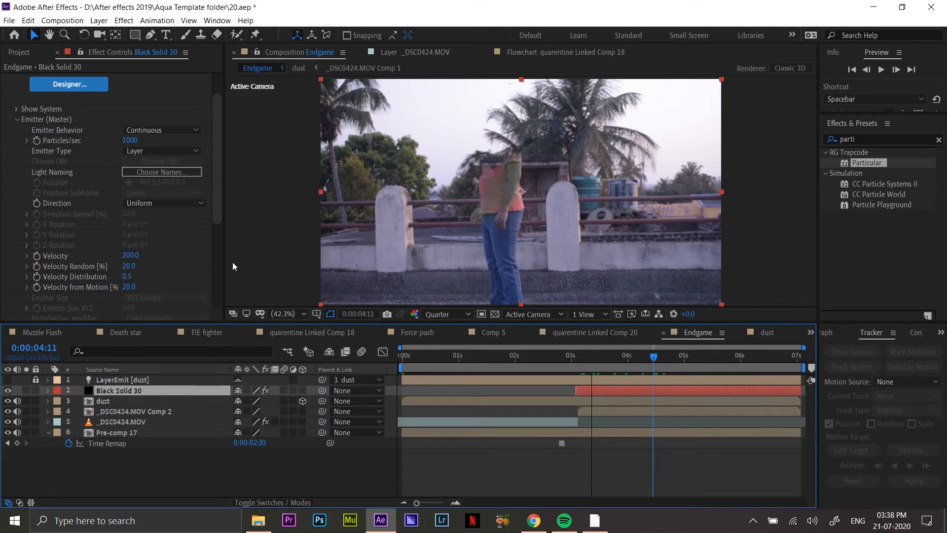
click(130, 141)
text(100000)
key(Return)
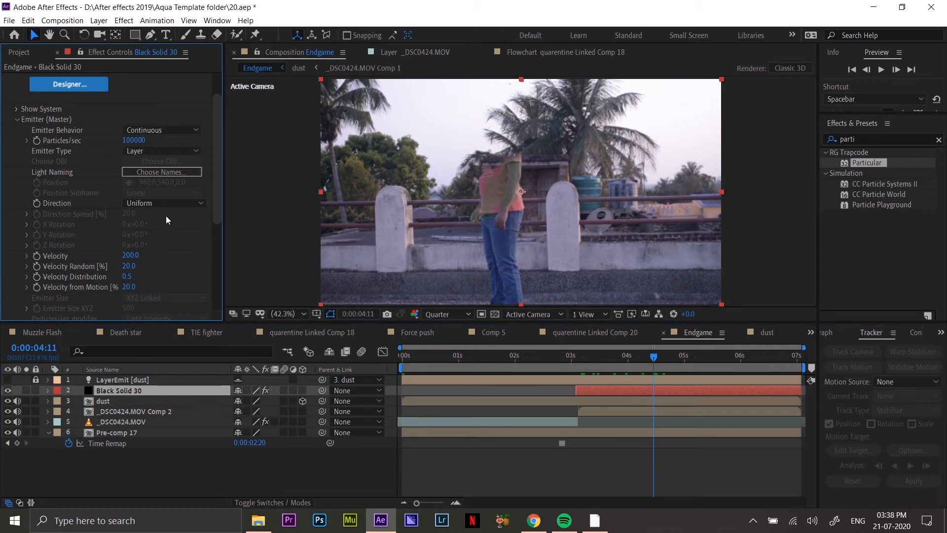
Select the Black Solid 30 layer and switch the preview resolution to Full to inspect the particles.
scroll(166, 217, down, 1)
scroll(166, 217, down, 1)
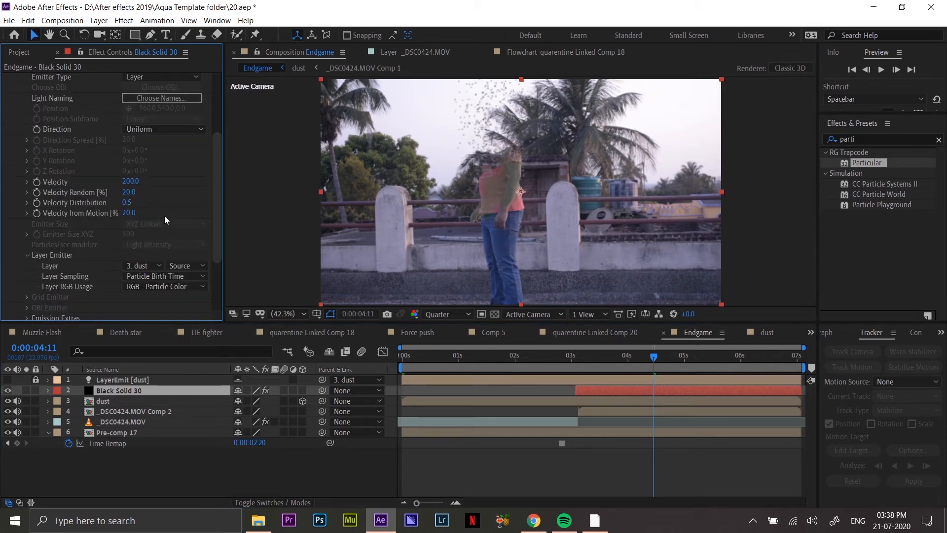
scroll(164, 215, down, 1)
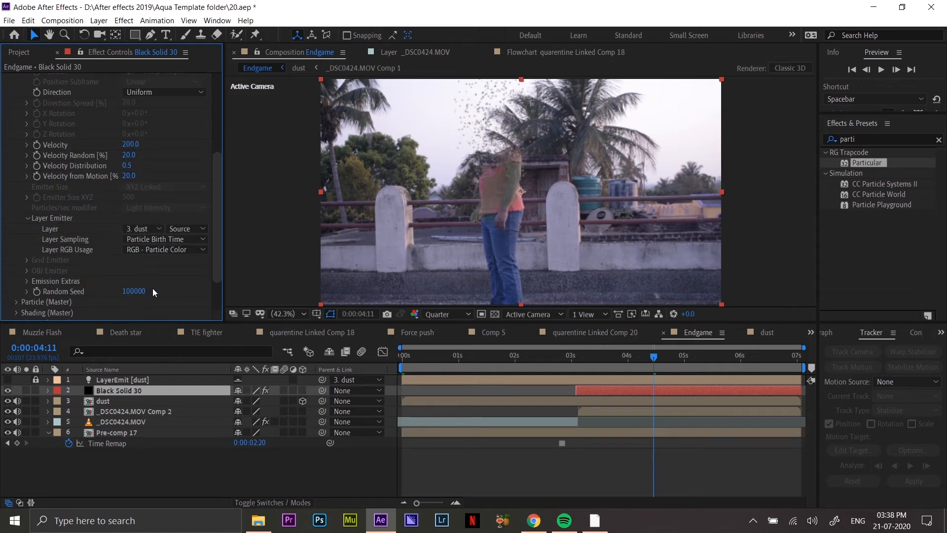
click(120, 403)
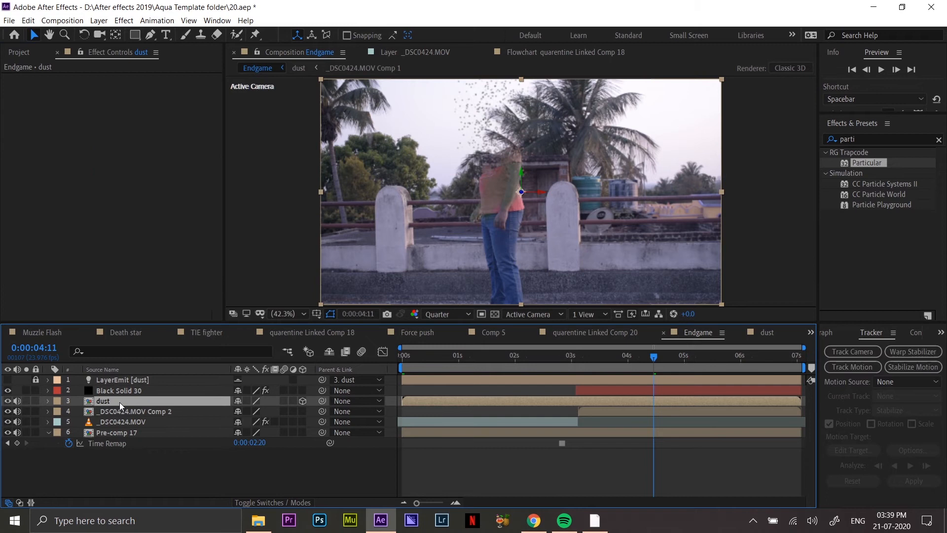
click(125, 391)
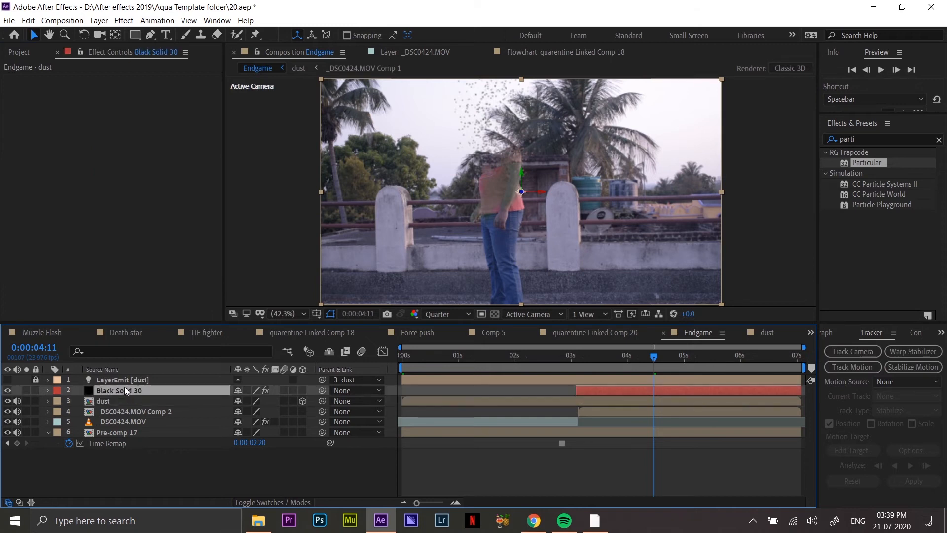
click(427, 311)
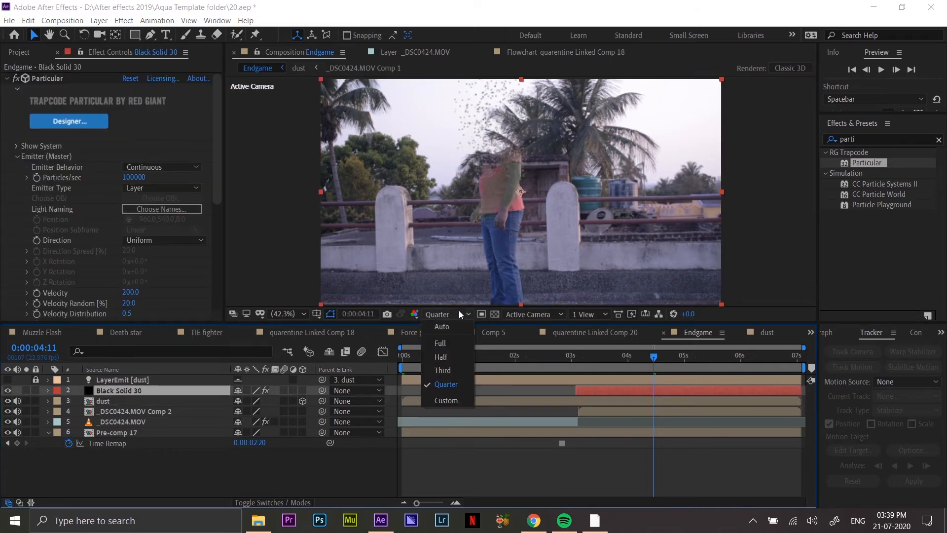
click(437, 340)
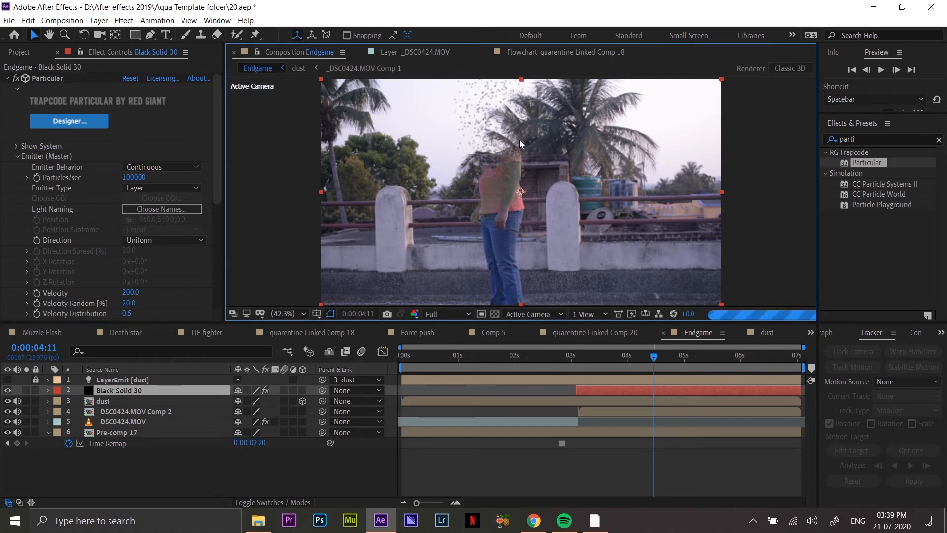
Raise the Particular emitter's Particles/sec on the Black Solid 30 layer.
click(138, 178)
click(142, 178)
text(00000)
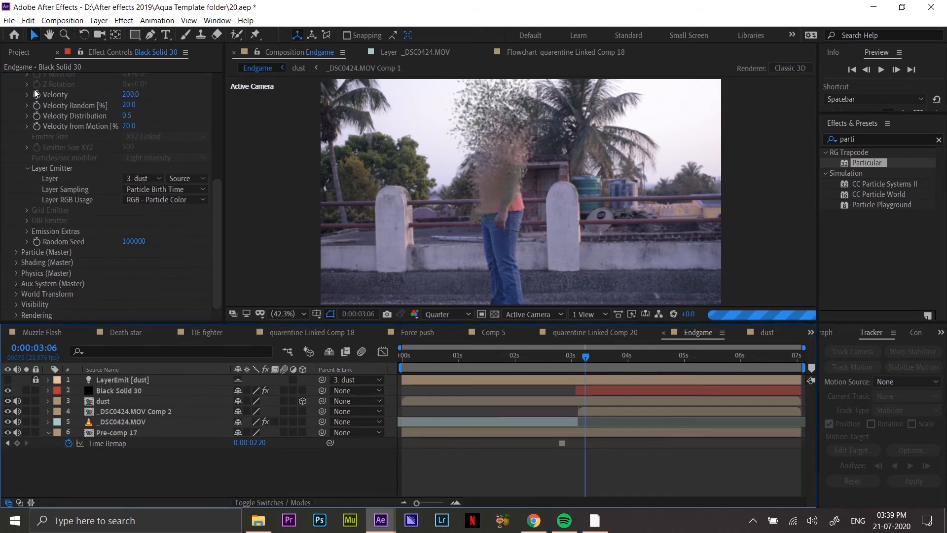
Keyframe the Particular emitter's Velocity at 100 at 0:00:03:06 and at 200 at 0:00:04:14.
click(132, 94)
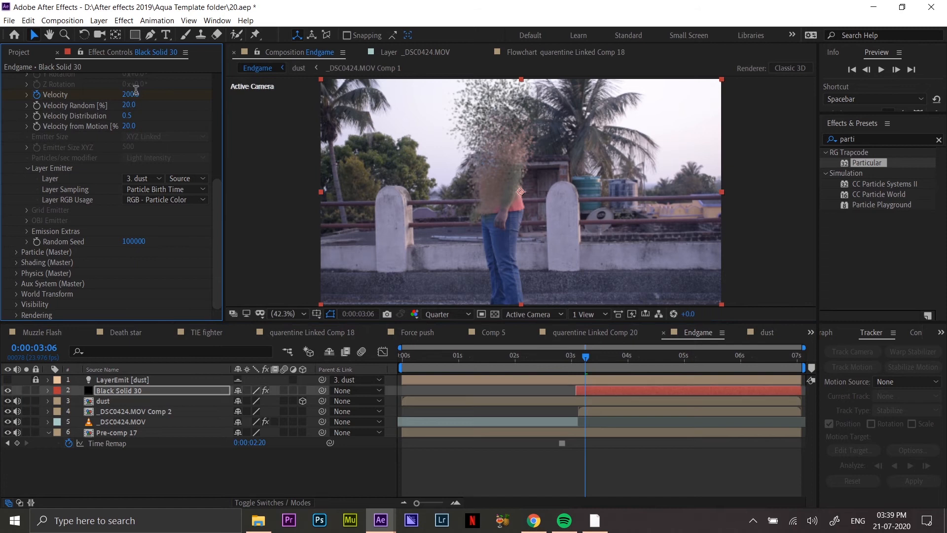
text(100)
key(Return)
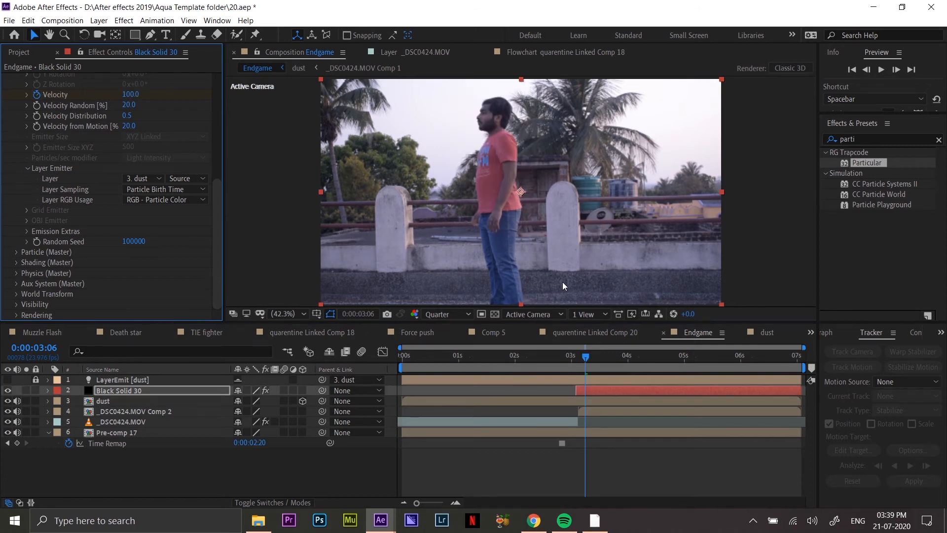
click(661, 362)
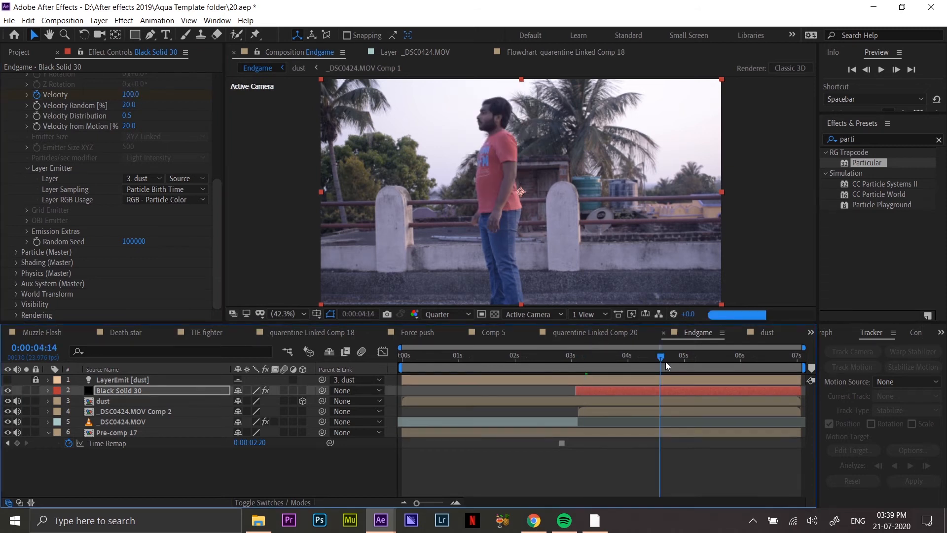
click(133, 95)
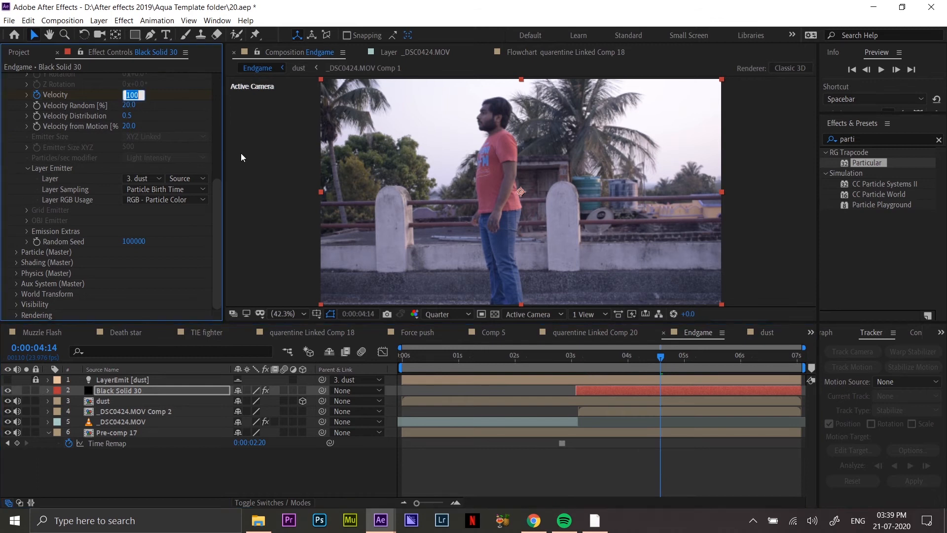
text(200)
key(Return)
Add a Velocity keyframe of 600 to the Particular emitter at 0:00:06:10.
click(670, 359)
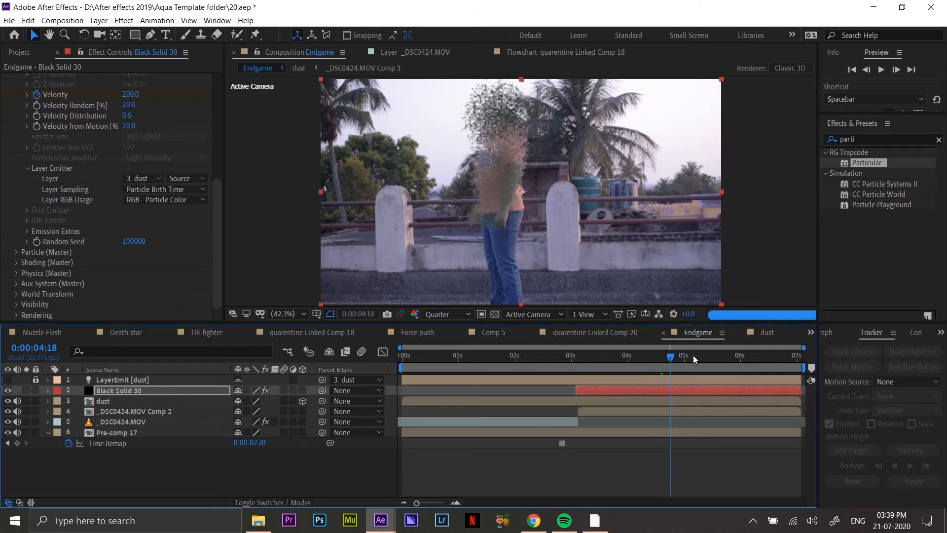
click(765, 359)
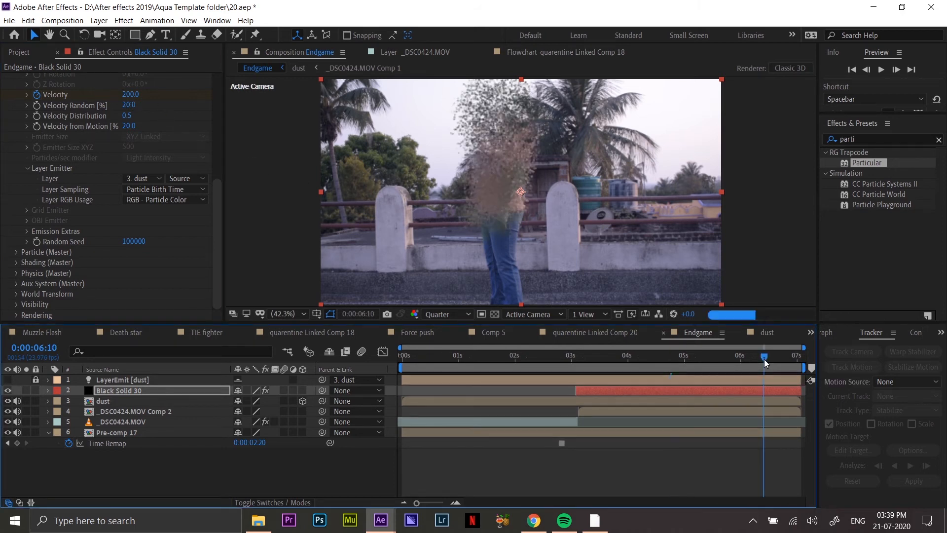
click(147, 116)
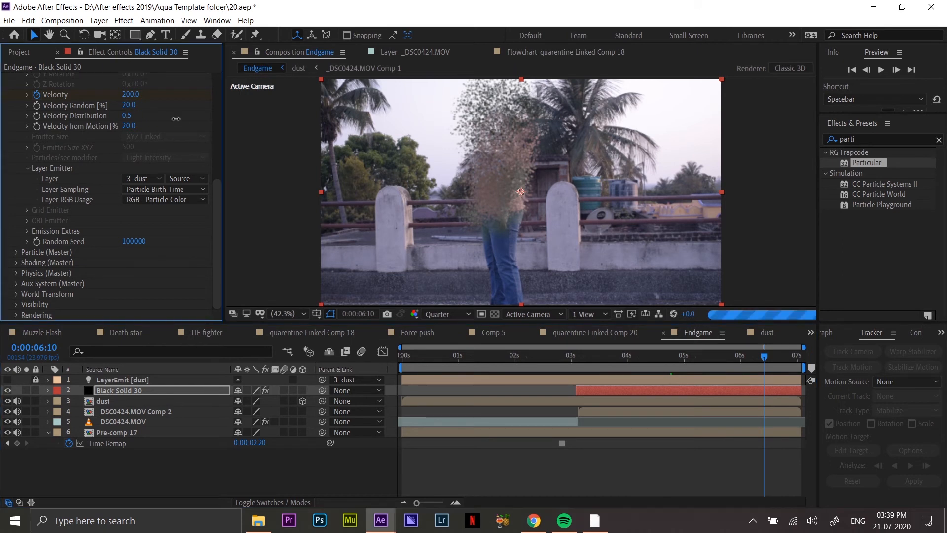
click(132, 94)
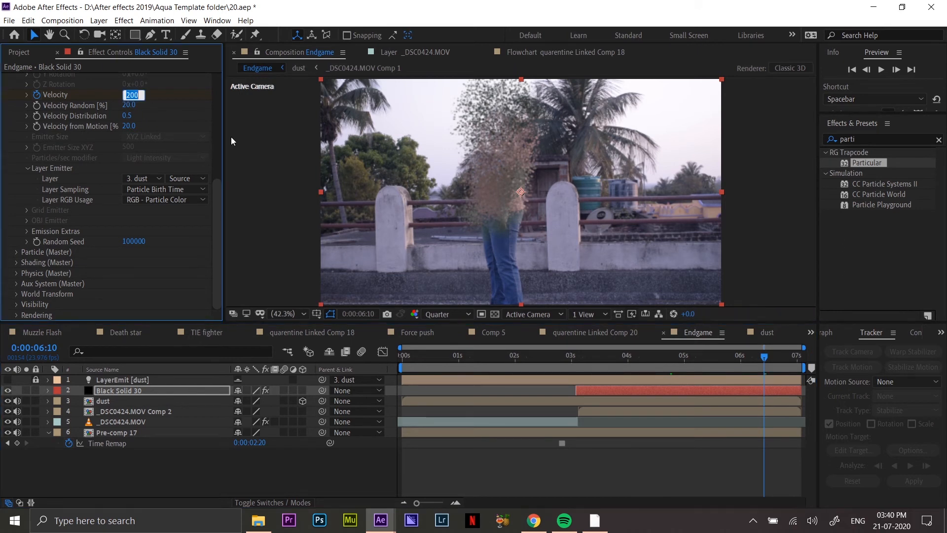
text(600)
key(Return)
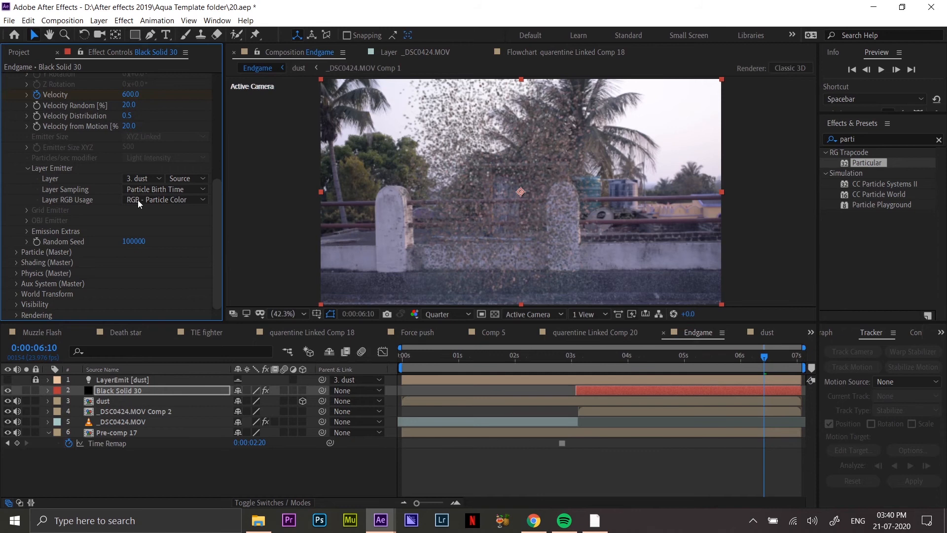
In Particular's Particle (Master) settings, change the Particle Type to Cloudlet.
click(16, 251)
scroll(168, 216, down, 5)
click(145, 110)
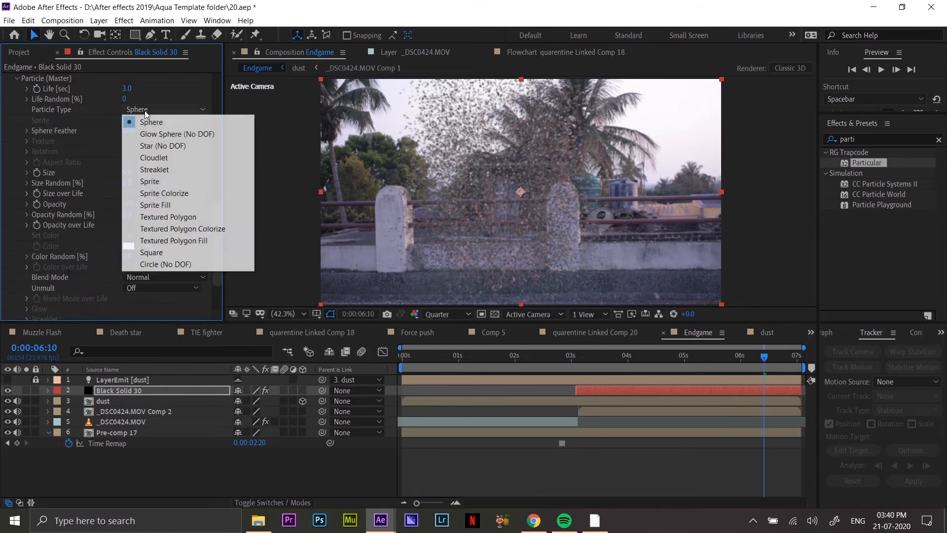
click(169, 156)
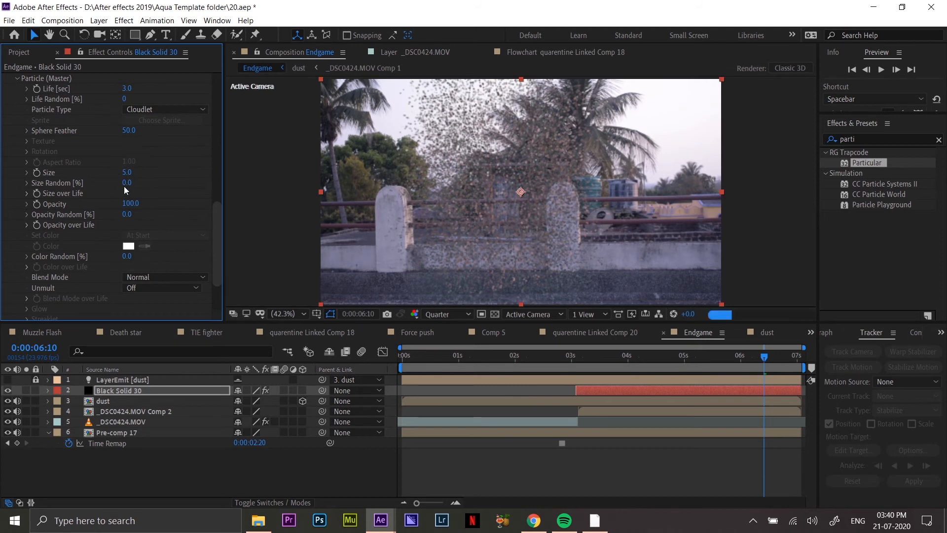
Set the Size of the Cloudlet particles to 3.
click(127, 172)
key(Return)
scroll(164, 214, down, 2)
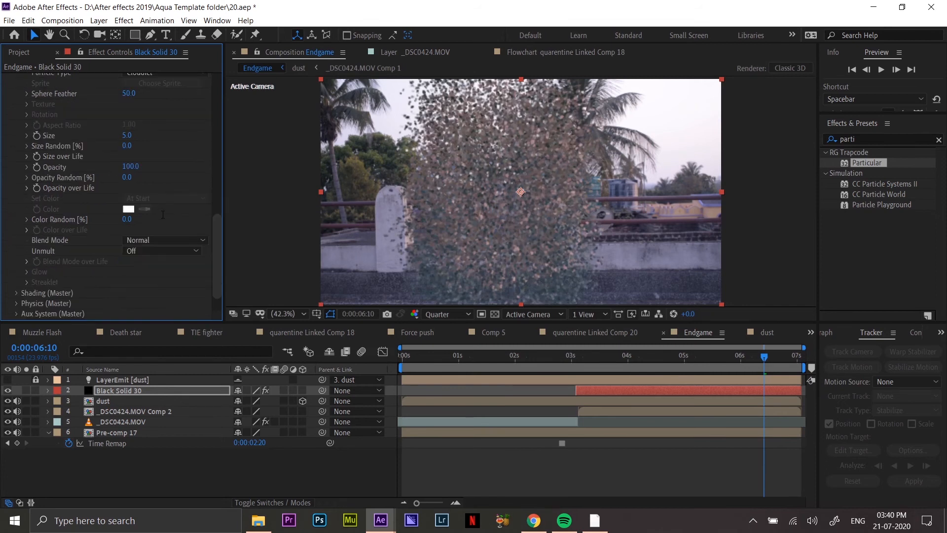
scroll(158, 209, up, 2)
click(132, 173)
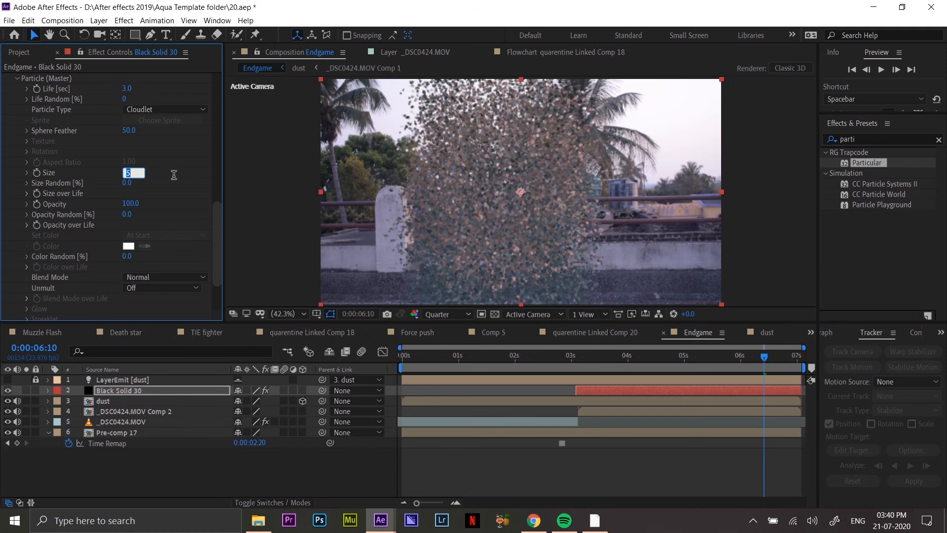
text(3)
key(Return)
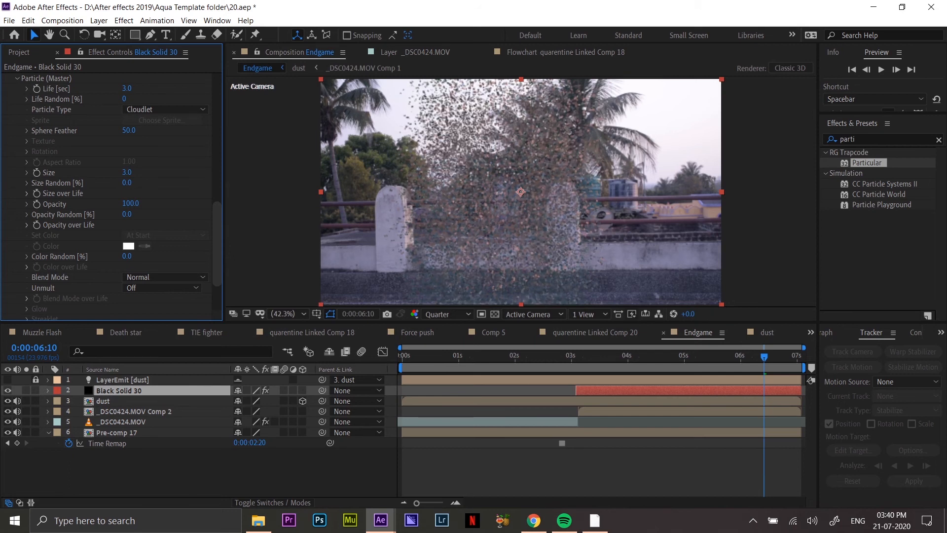
Shape Particular's Opacity over Life curve so it falls smoothly from full opacity at the start to zero at the end.
scroll(108, 198, down, 3)
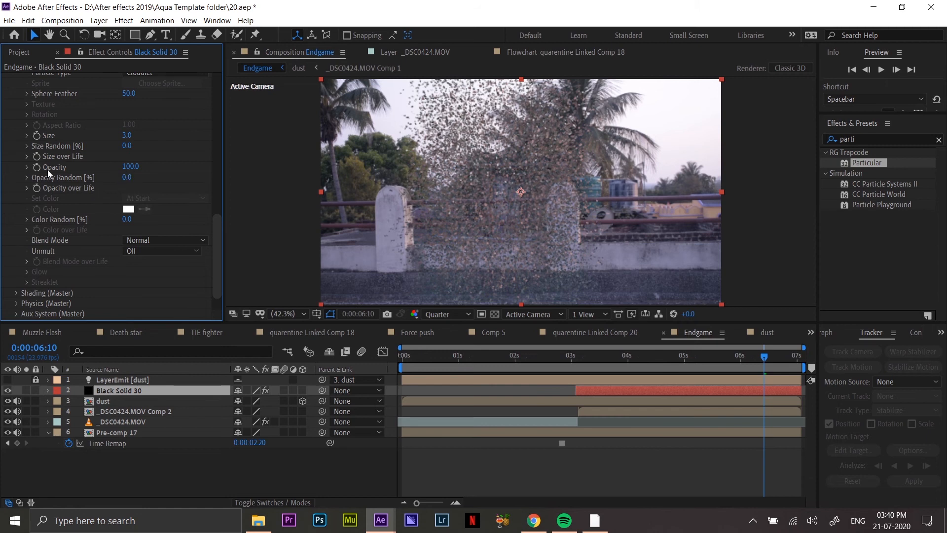
click(28, 166)
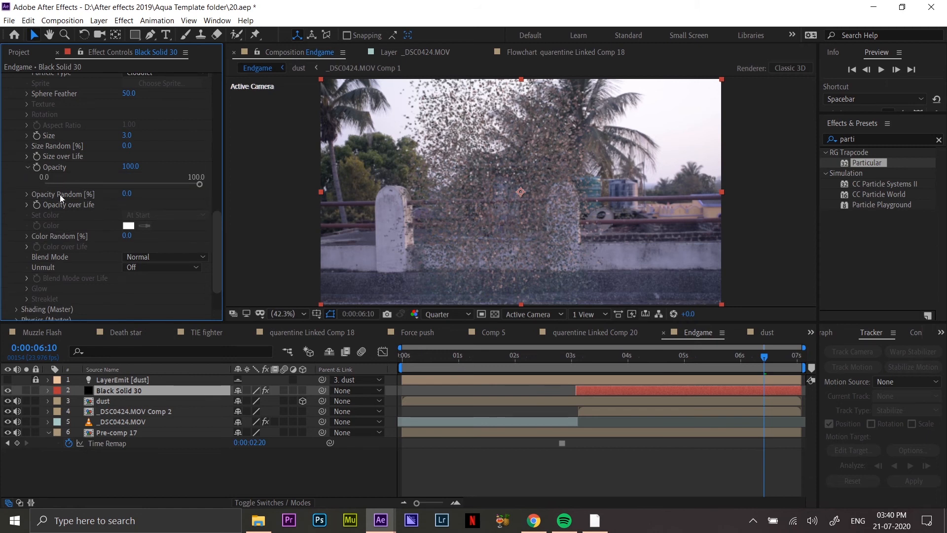
click(28, 204)
click(80, 213)
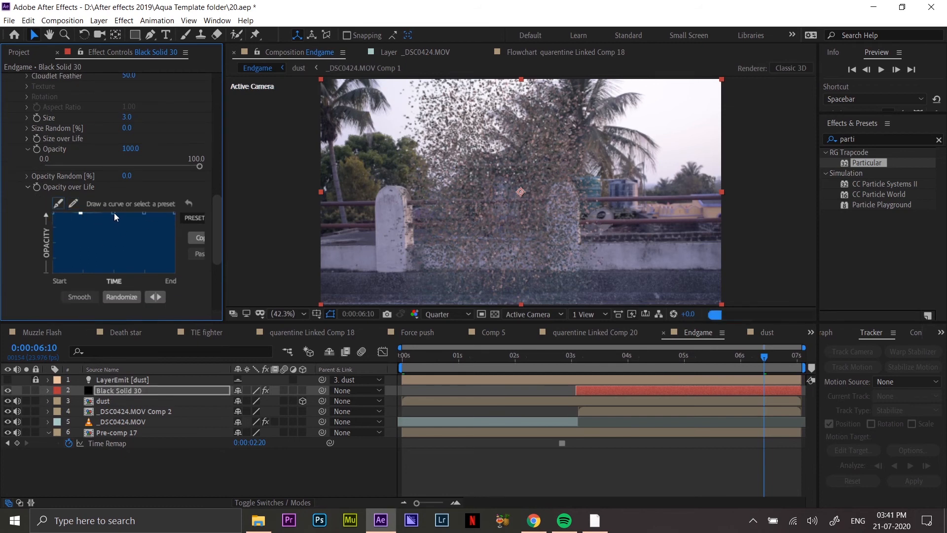
drag(115, 227, 114, 232)
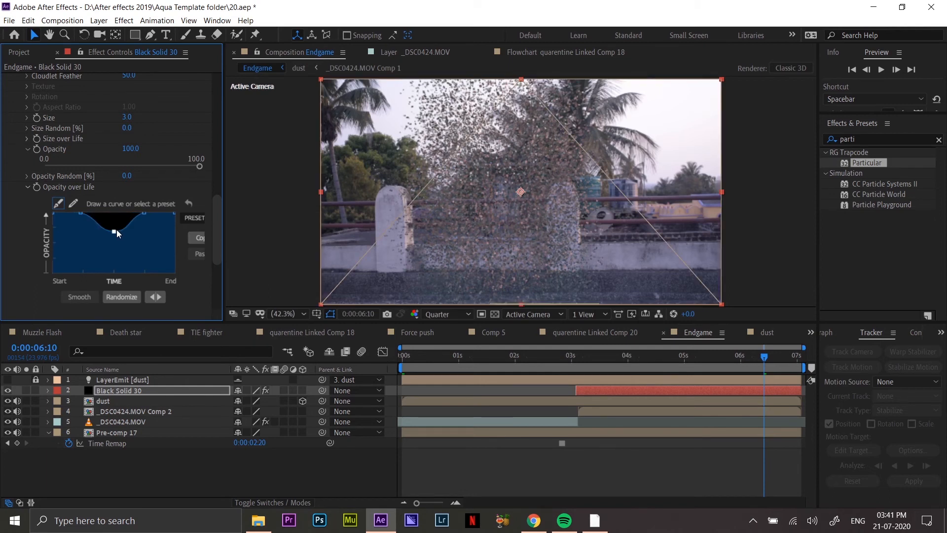
click(144, 213)
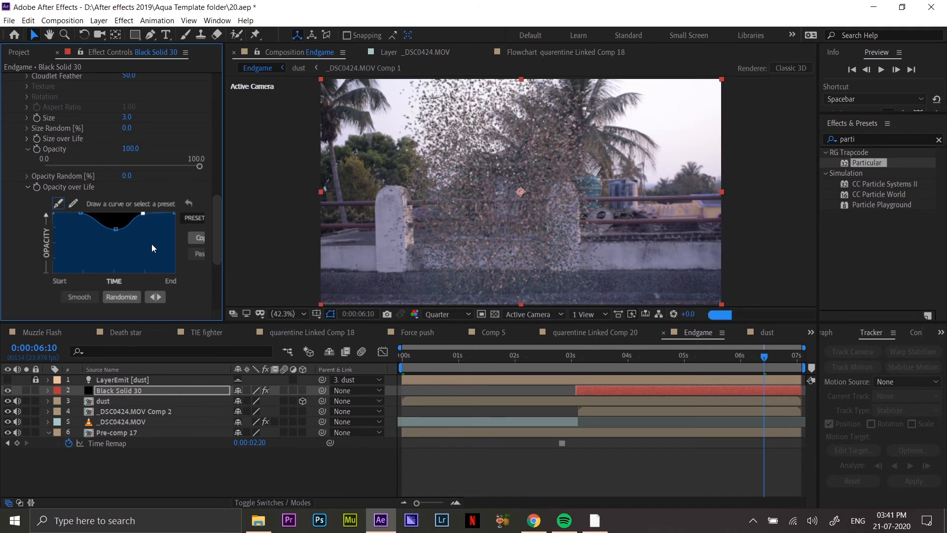
mouse_move(152, 244)
mouse_down()
mouse_move(134, 251)
mouse_move(153, 253)
mouse_up()
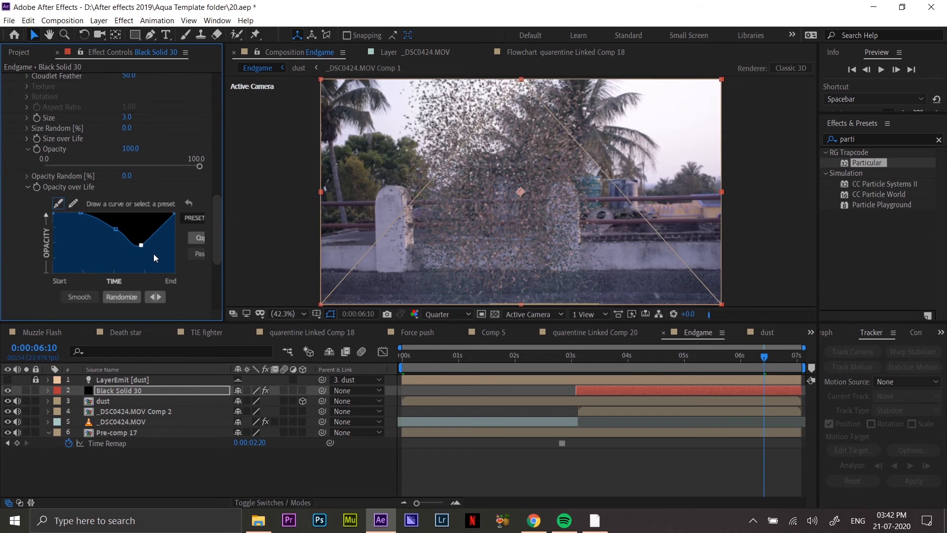
click(174, 214)
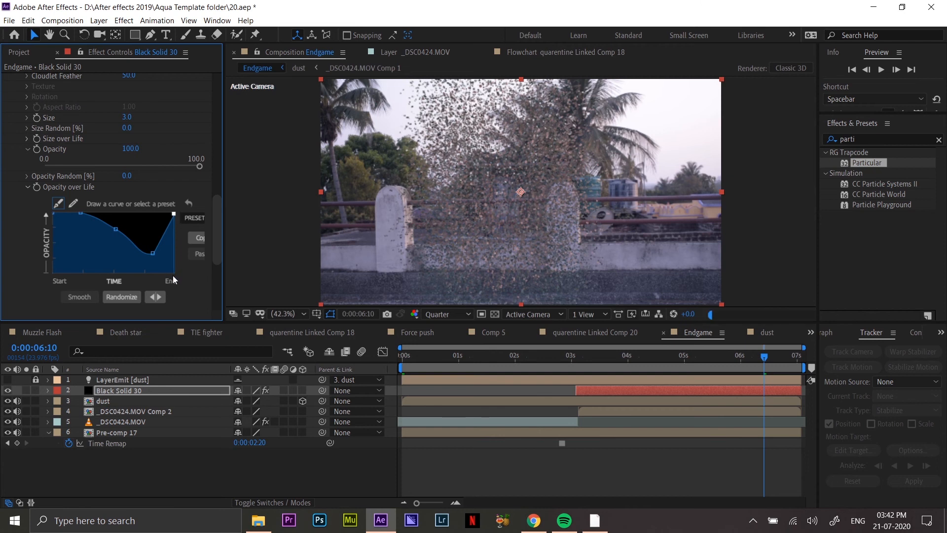
drag(174, 215, 172, 276)
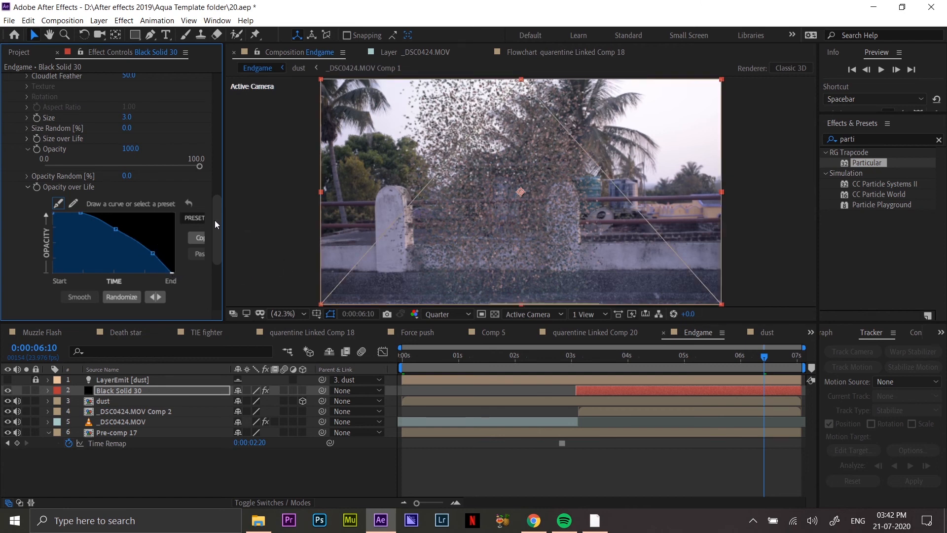
Hide the Black Solid 30 layer while setting Wind X to 289 in Particular's Physics Air settings, and show the layer again.
click(8, 391)
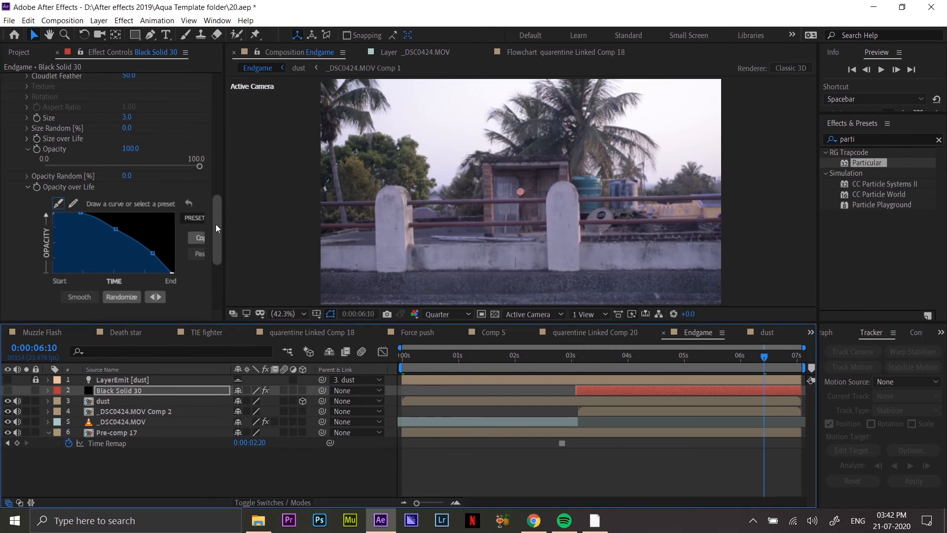
drag(217, 254, 211, 286)
click(16, 273)
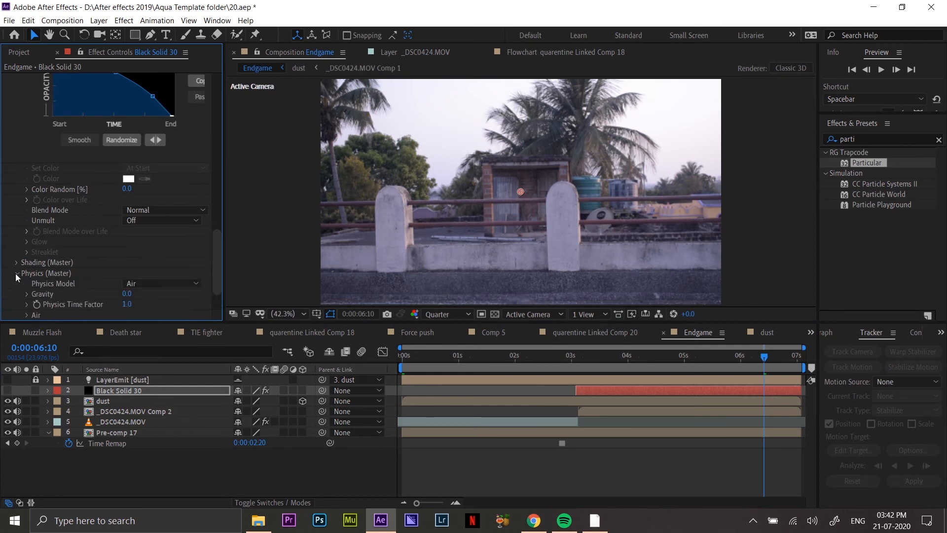
scroll(206, 243, down, 1)
scroll(215, 286, down, 4)
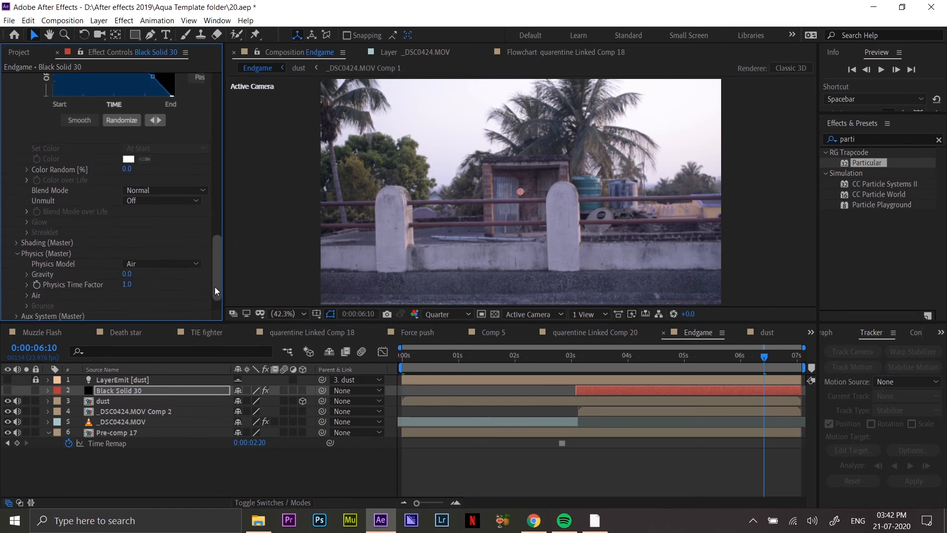
click(27, 263)
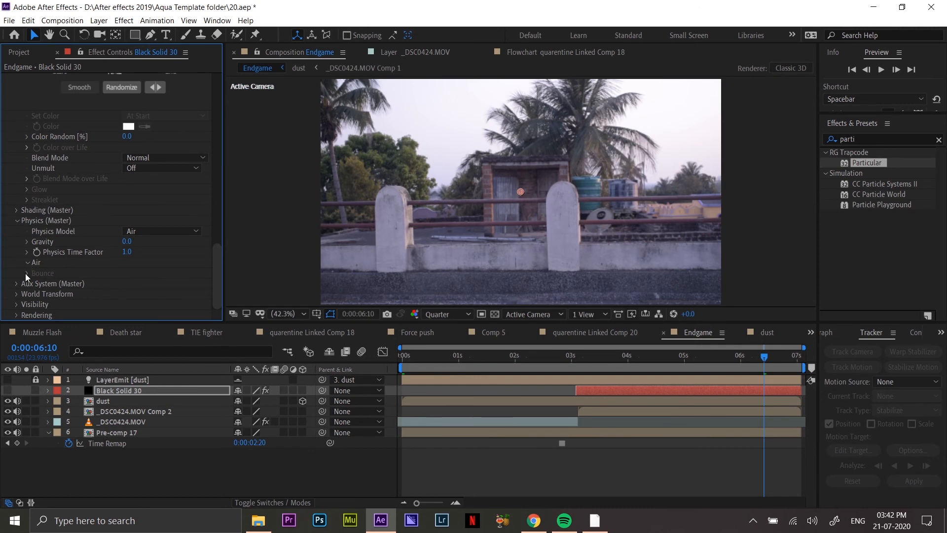
scroll(29, 275, down, 7)
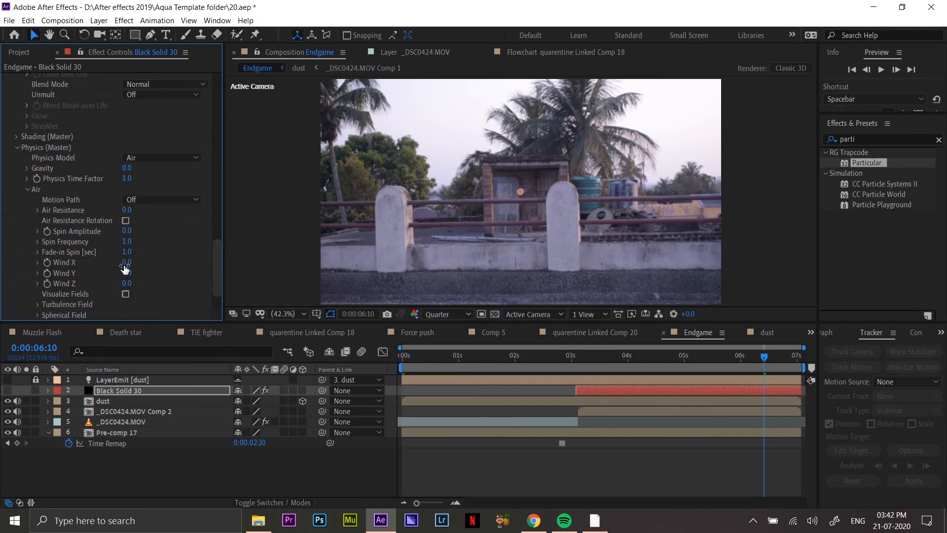
drag(134, 262, 131, 265)
drag(349, 271, 353, 270)
click(8, 388)
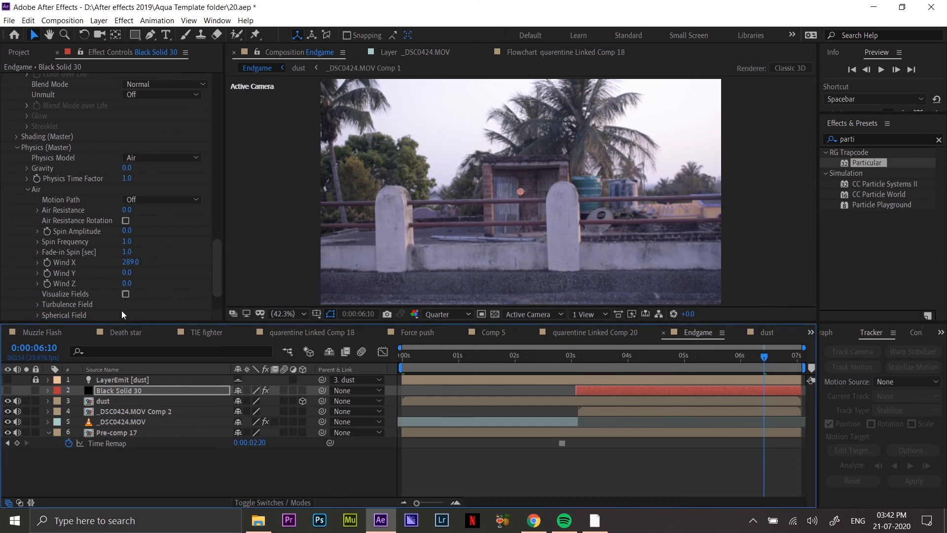
click(8, 390)
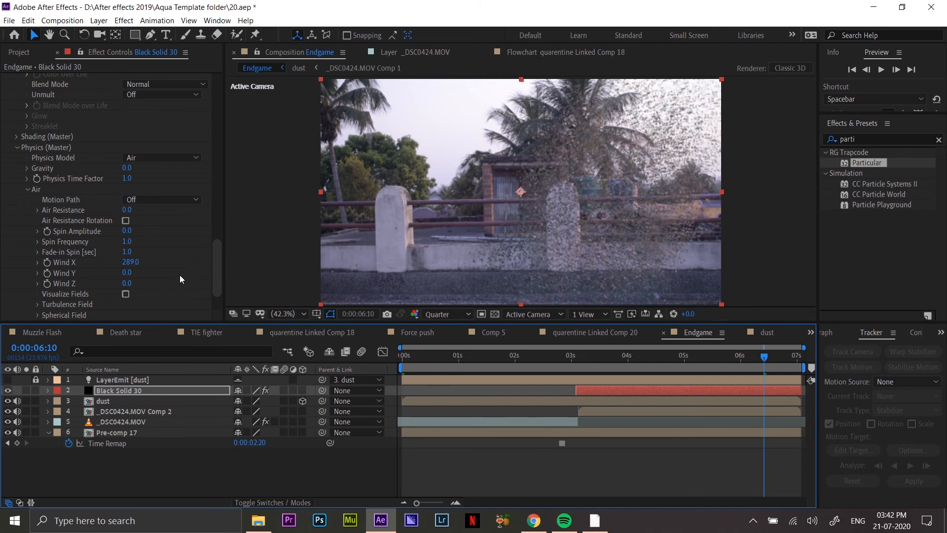
Try stronger wind on the particles and set Particular's Wind X to 800.
drag(131, 263, 193, 263)
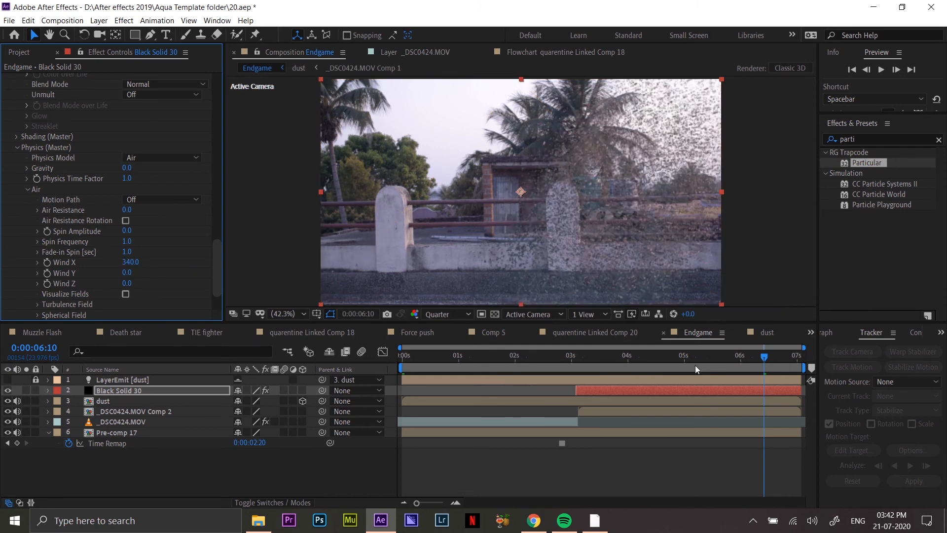
drag(231, 257, 405, 255)
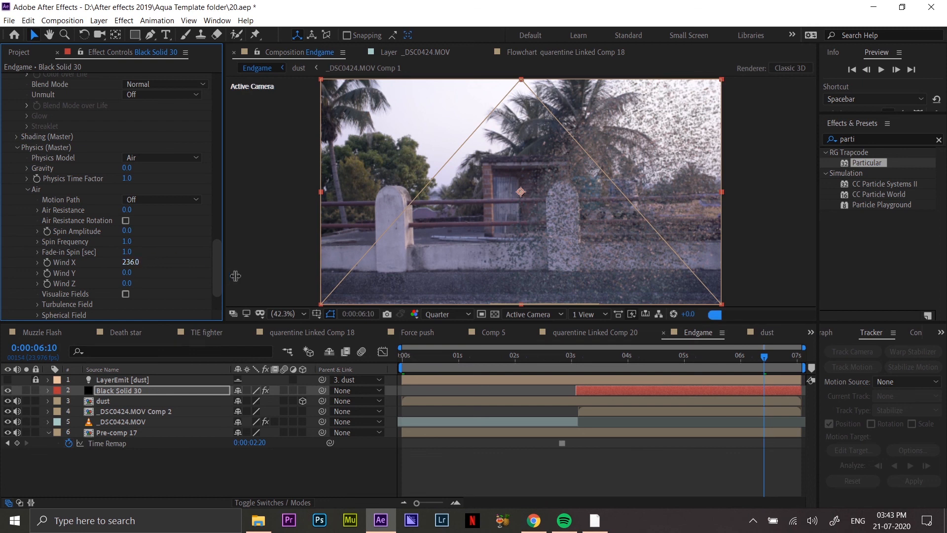
text(800)
key(Return)
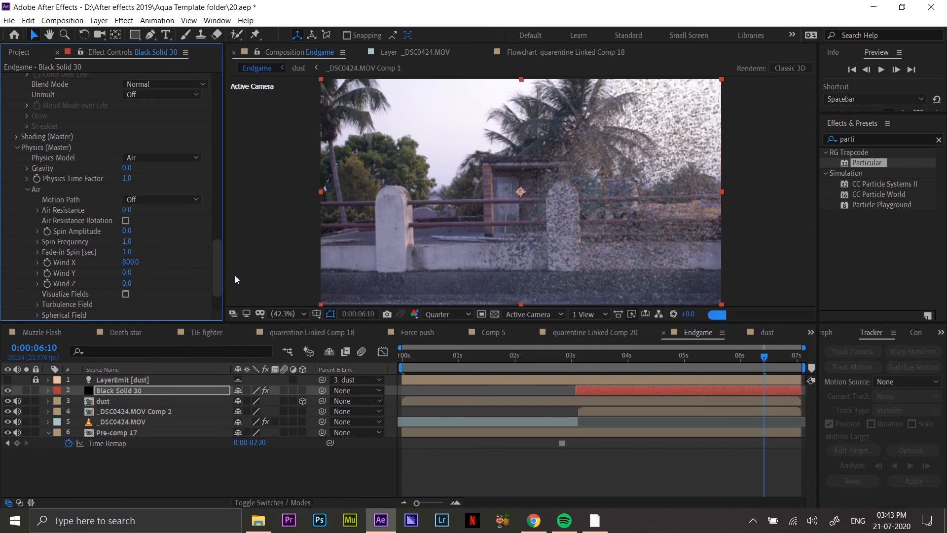